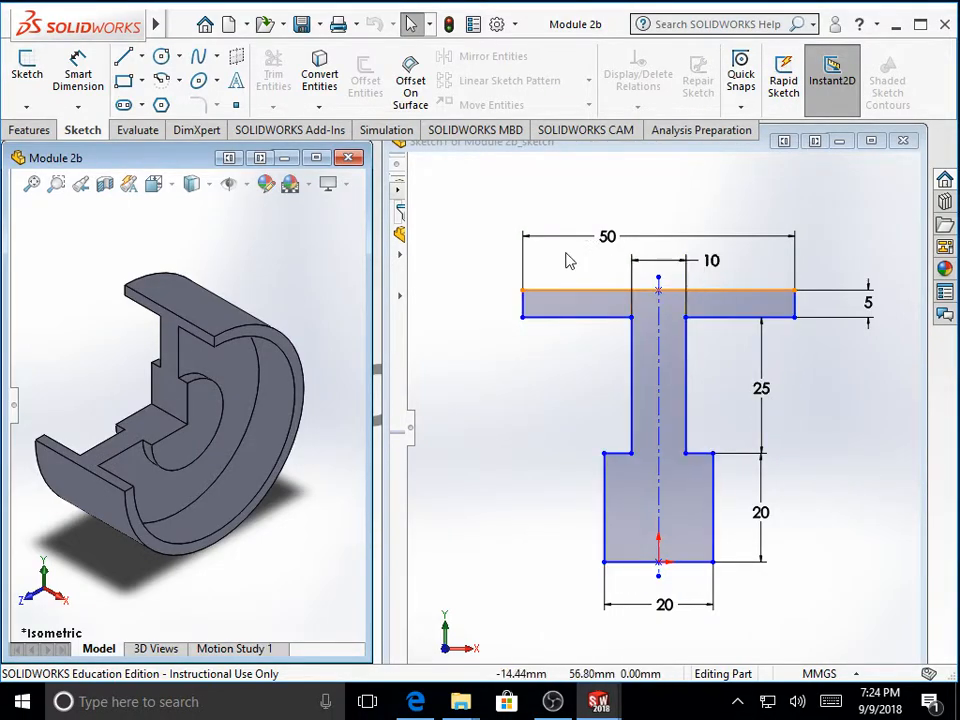
# Create a new part document, maximize its window and start a sketch on the Front Plane
pyautogui.click(575, 529)
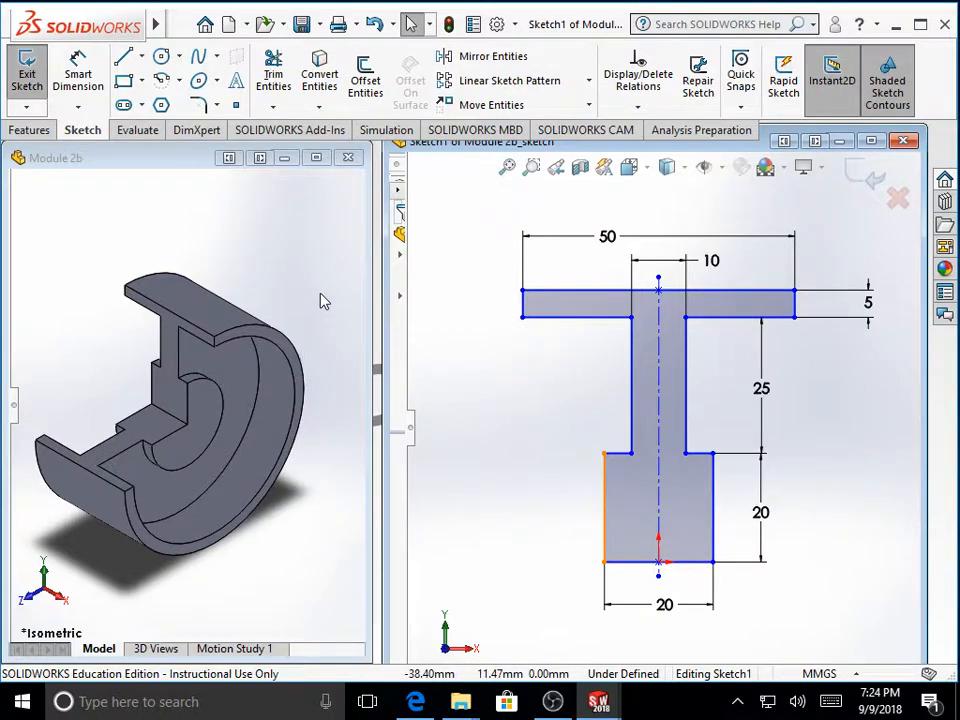
pyautogui.click(229, 27)
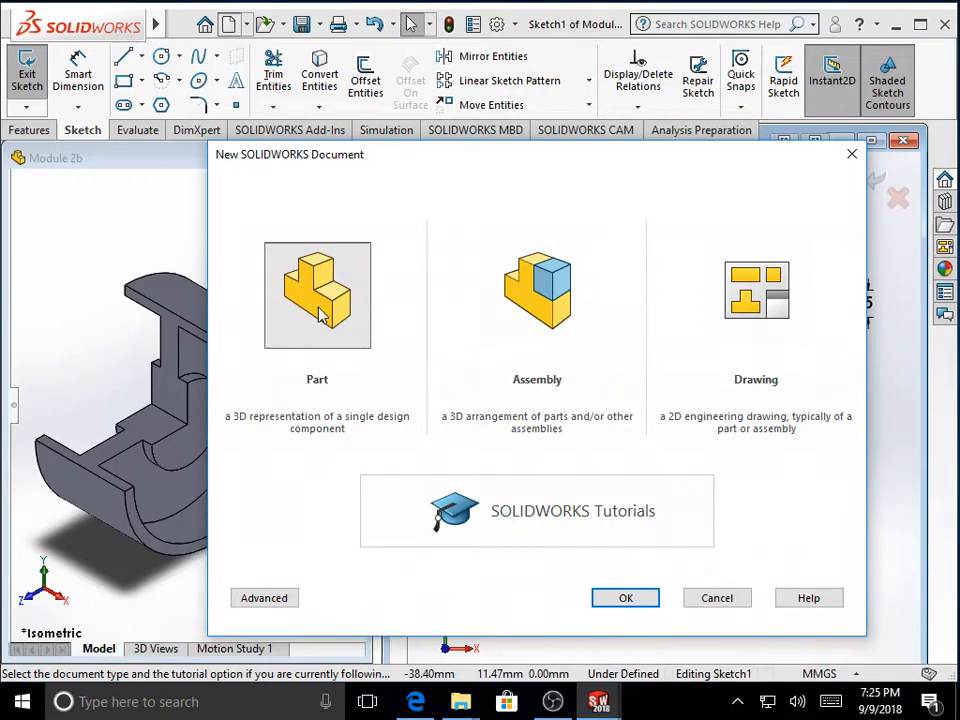
pyautogui.click(632, 598)
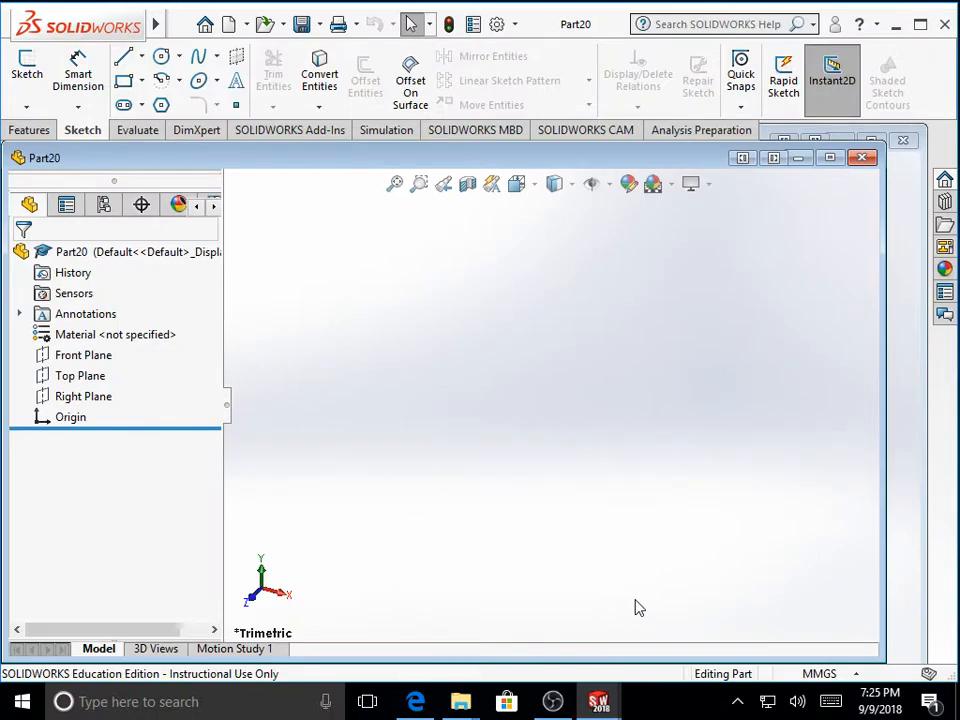
pyautogui.click(829, 163)
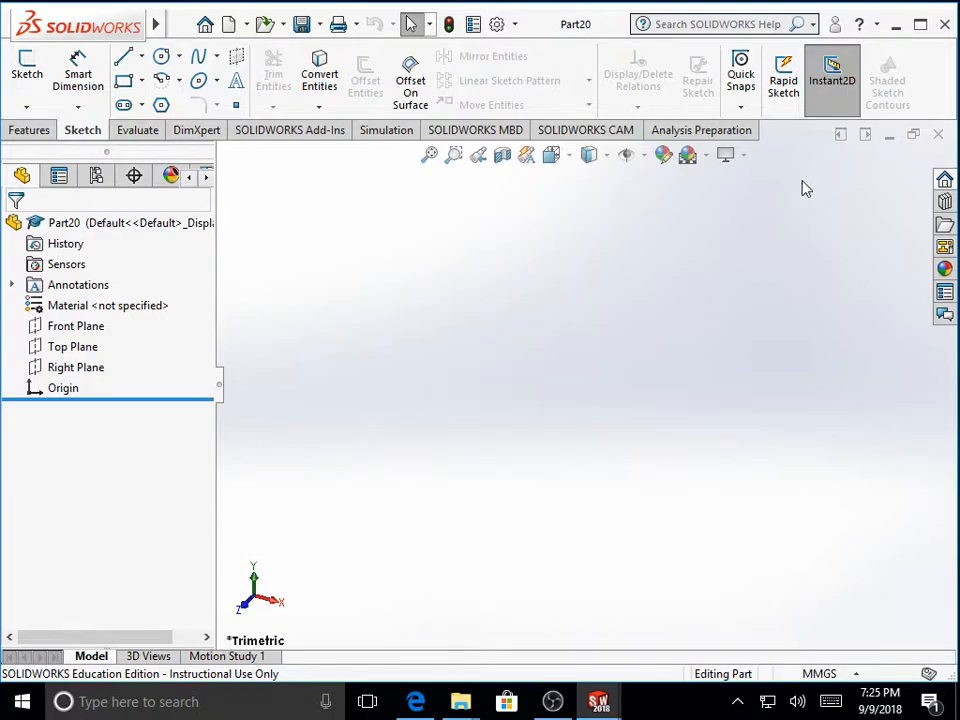
pyautogui.click(72, 330)
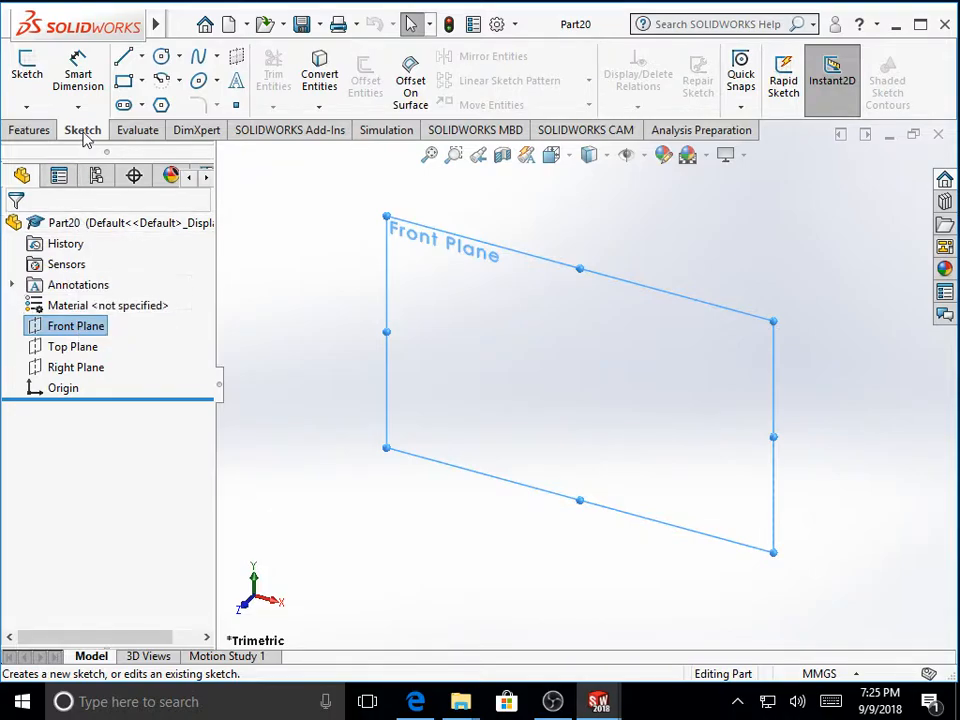
pyautogui.click(30, 68)
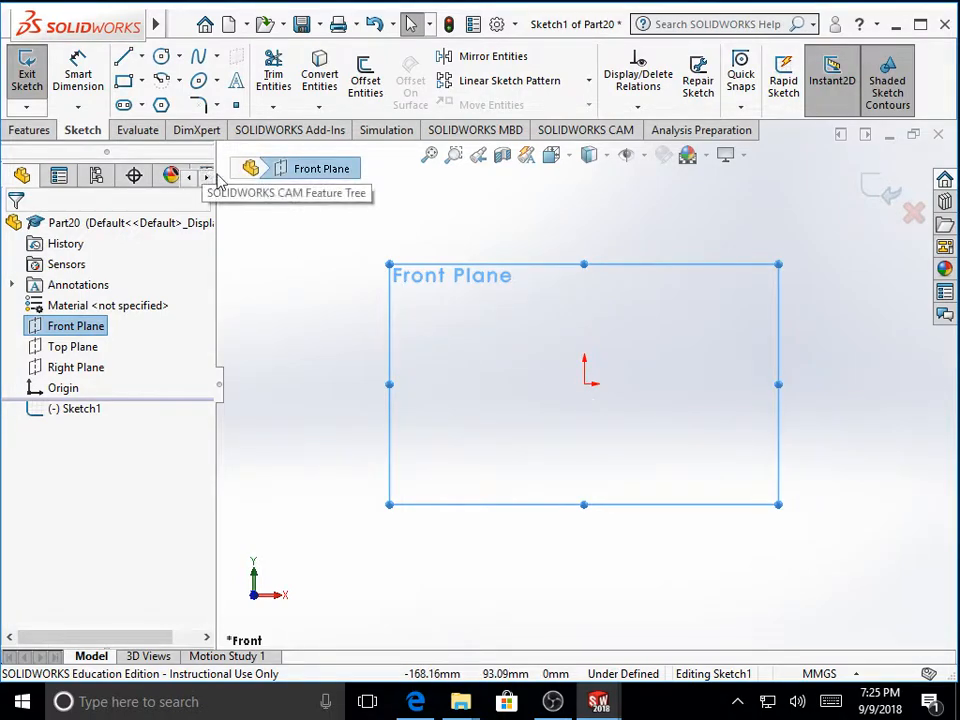
# Sketch chained lines starting at the origin: about 50 mm right, 31 mm up, 21 mm left and 50 mm up
pyautogui.click(127, 58)
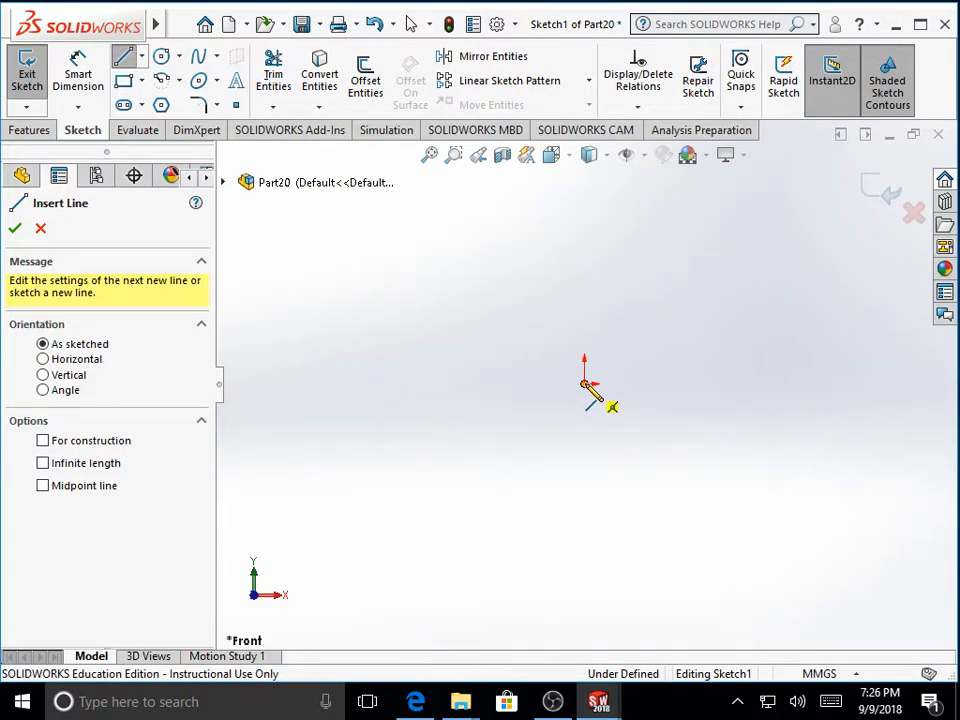
pyautogui.click(587, 385)
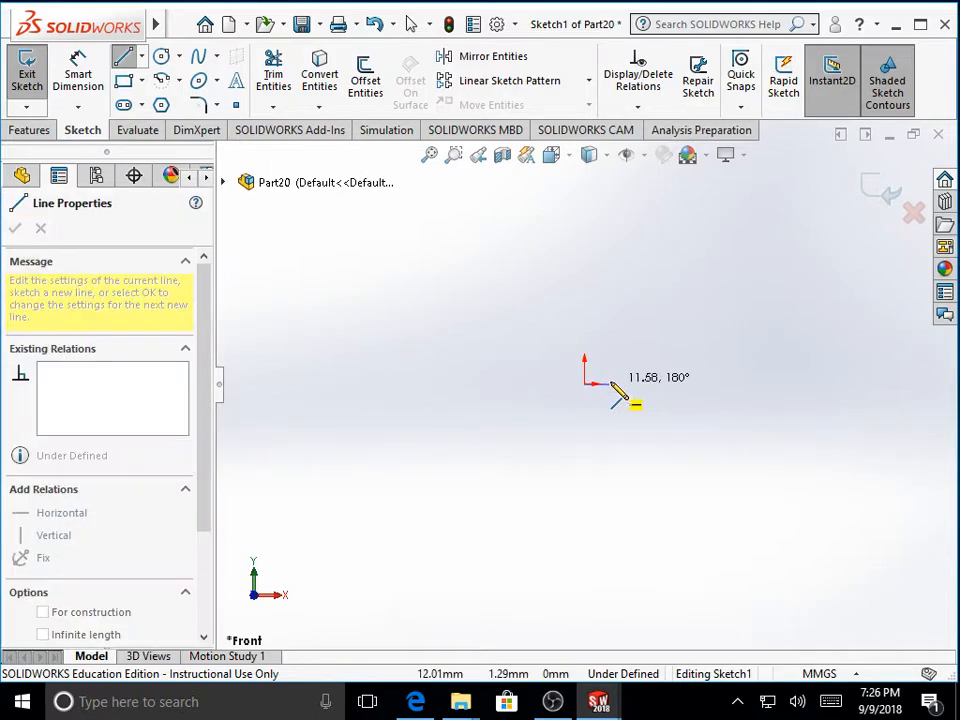
pyautogui.click(689, 384)
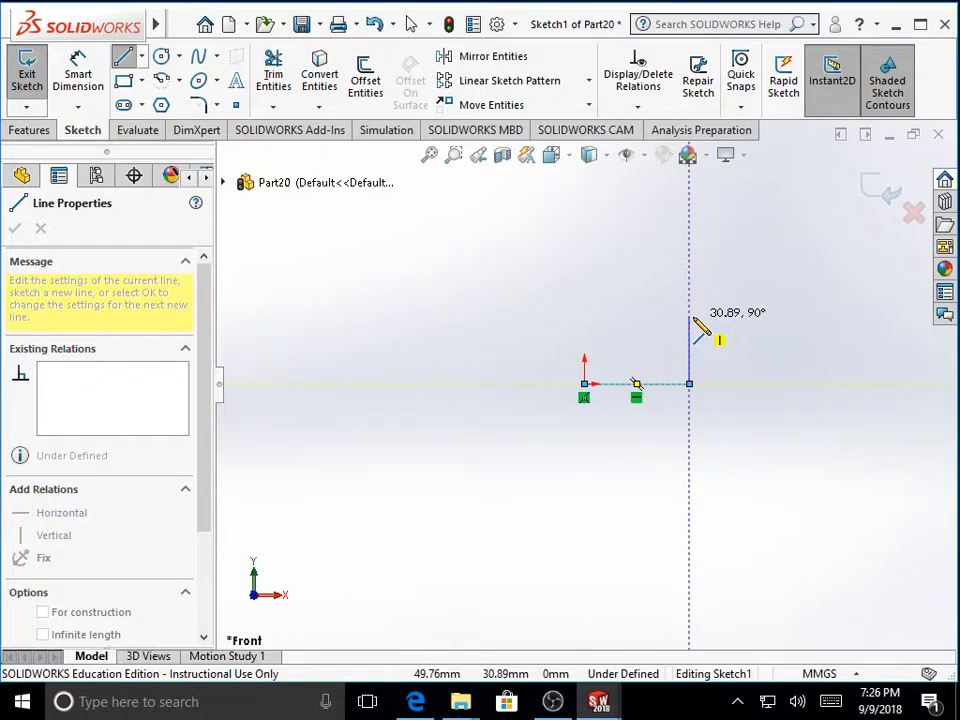
pyautogui.click(690, 318)
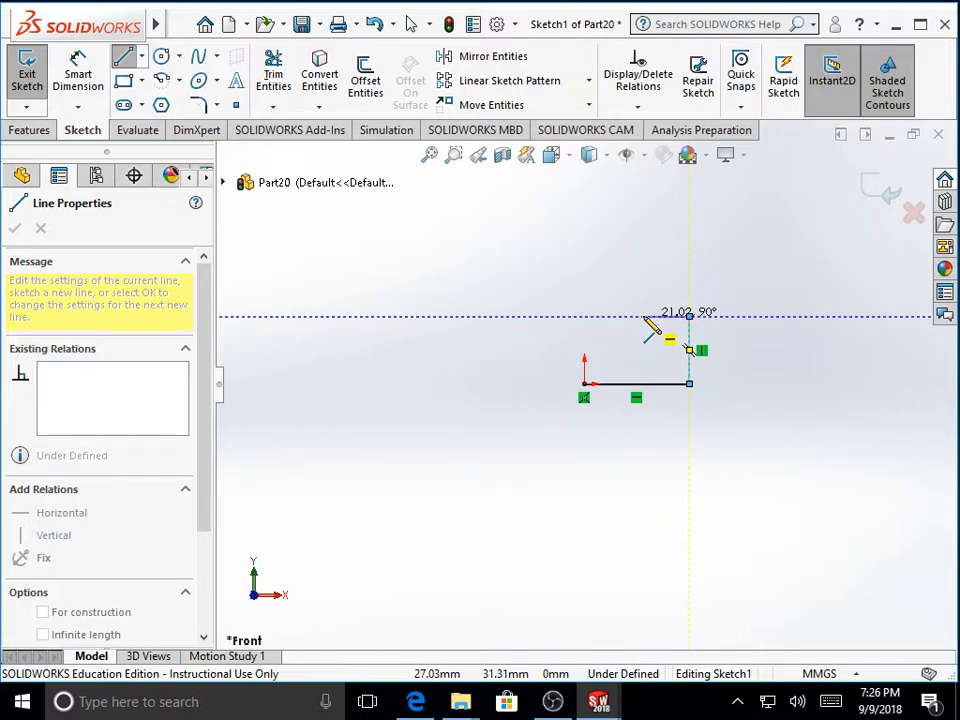
pyautogui.click(644, 318)
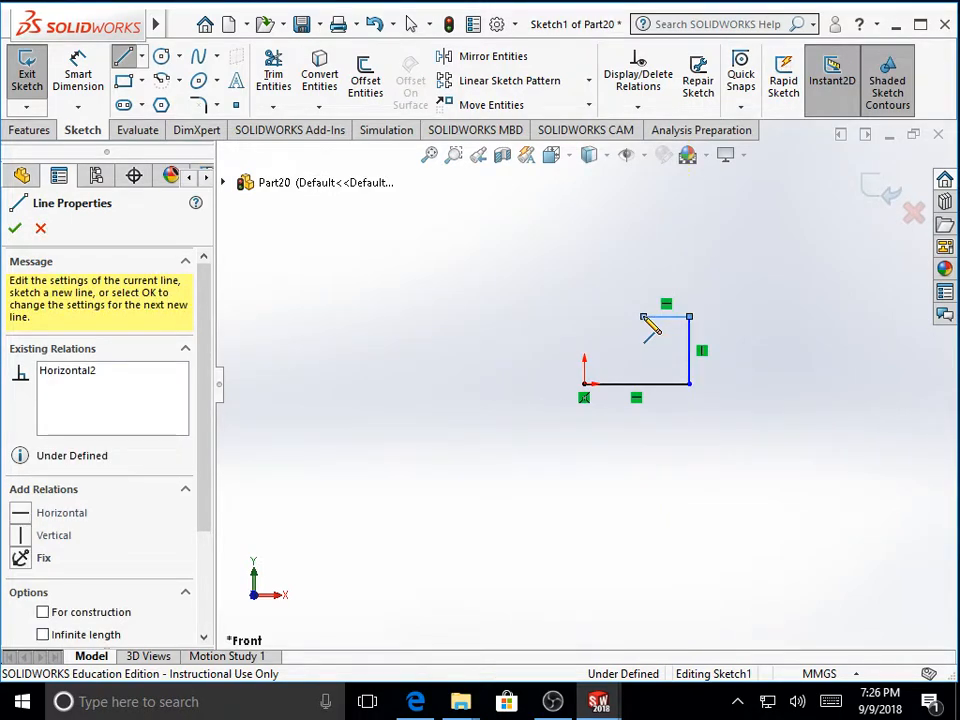
pyautogui.click(643, 209)
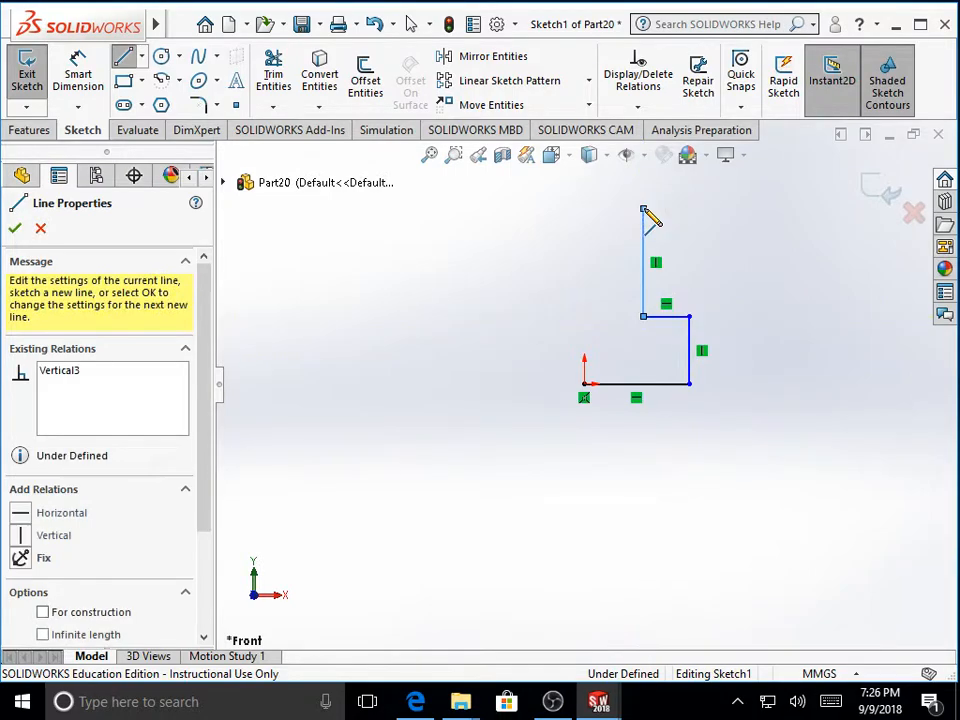
# Continue the outline with a flange about 20 mm thick extending to both sides, ending its left underside below the top line's midpoint
pyautogui.click(753, 210)
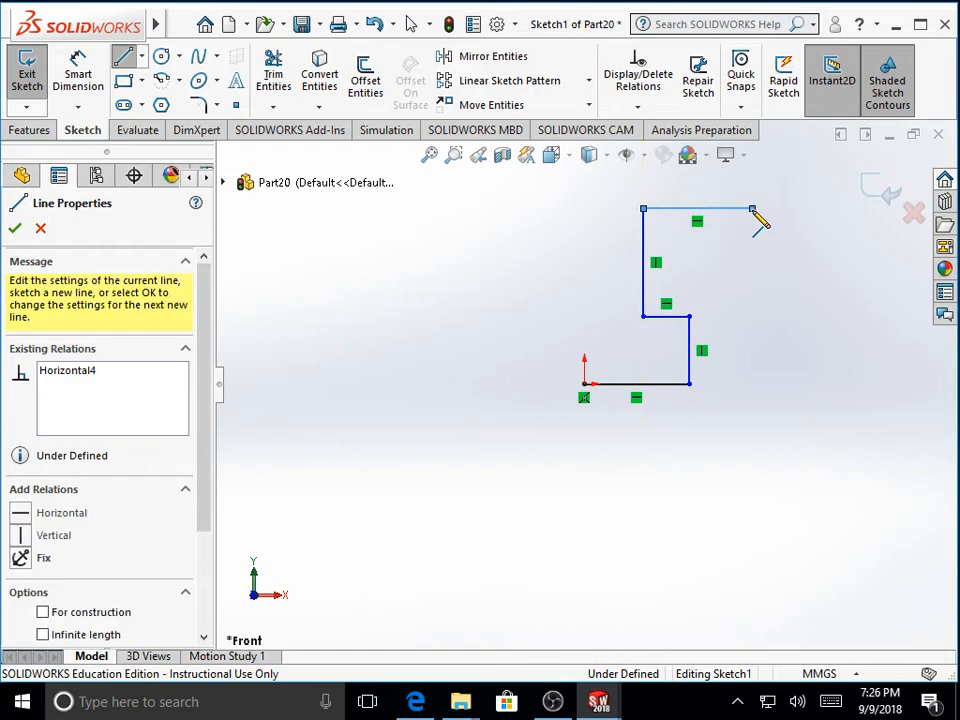
pyautogui.press('z')
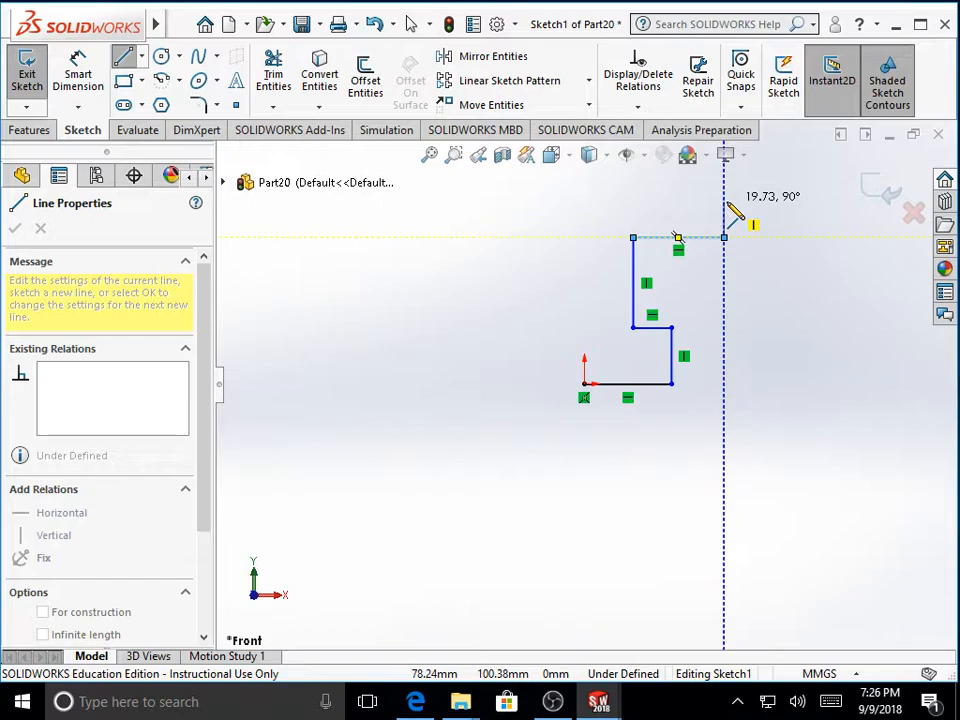
pyautogui.click(724, 203)
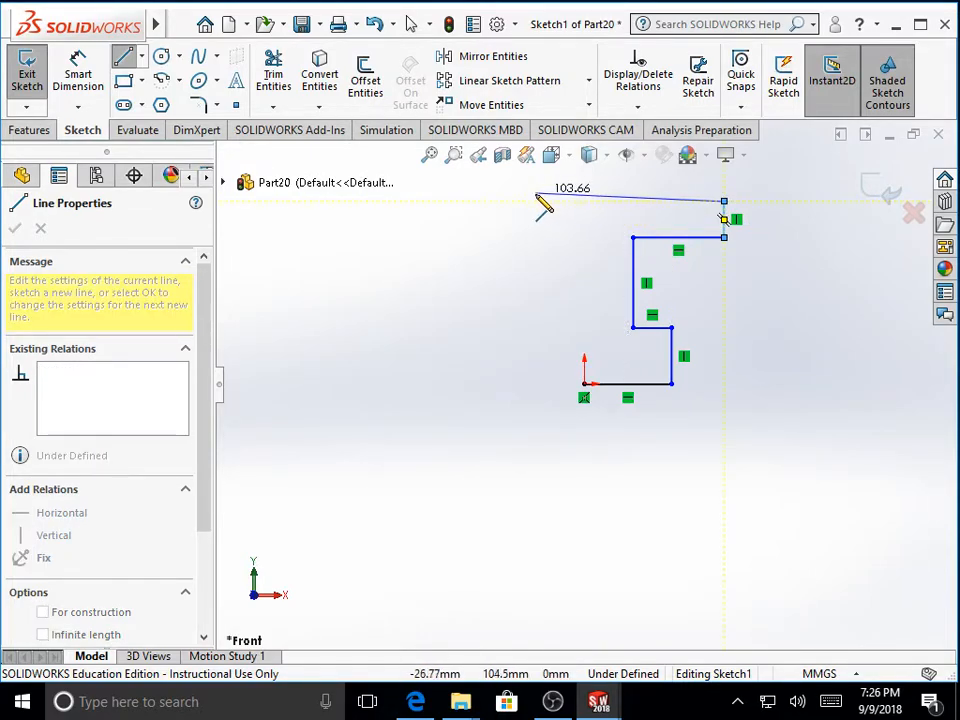
pyautogui.click(476, 214)
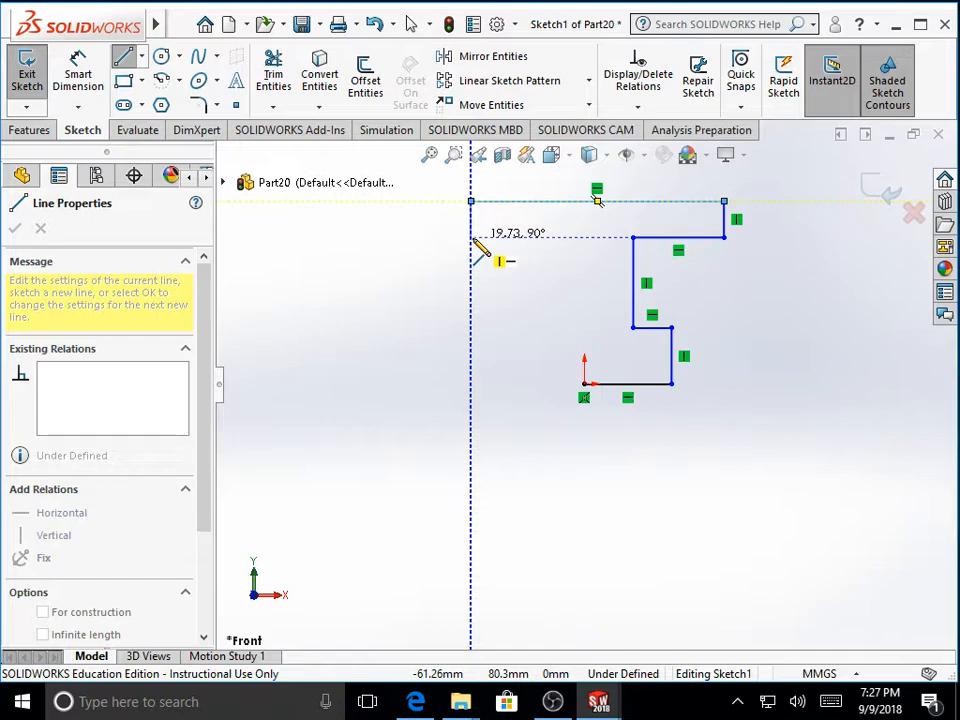
pyautogui.click(473, 240)
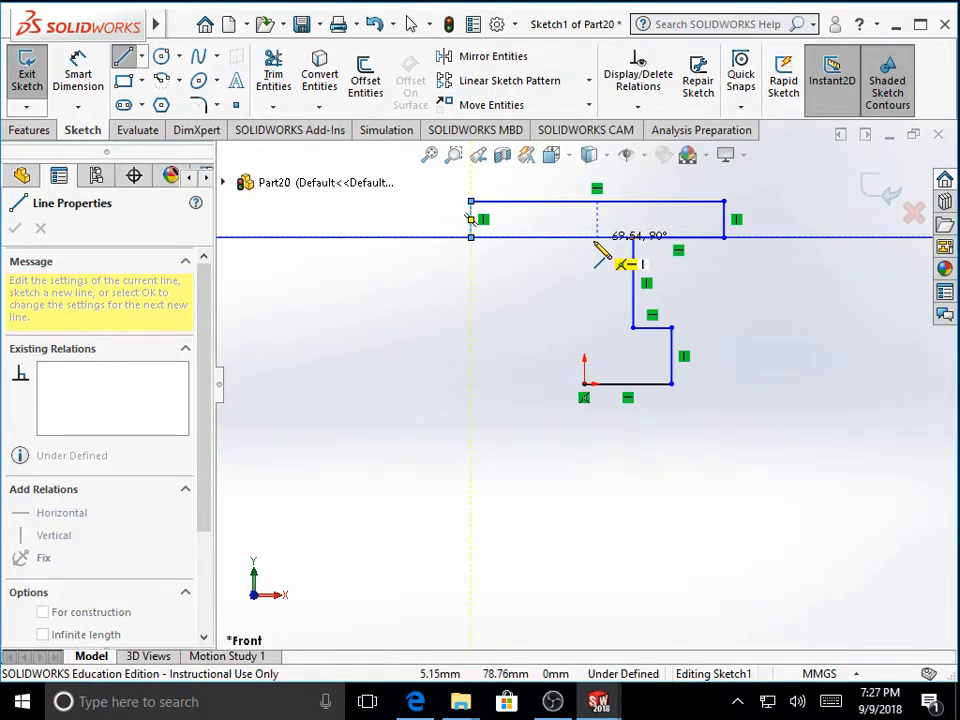
pyautogui.doubleClick(597, 239)
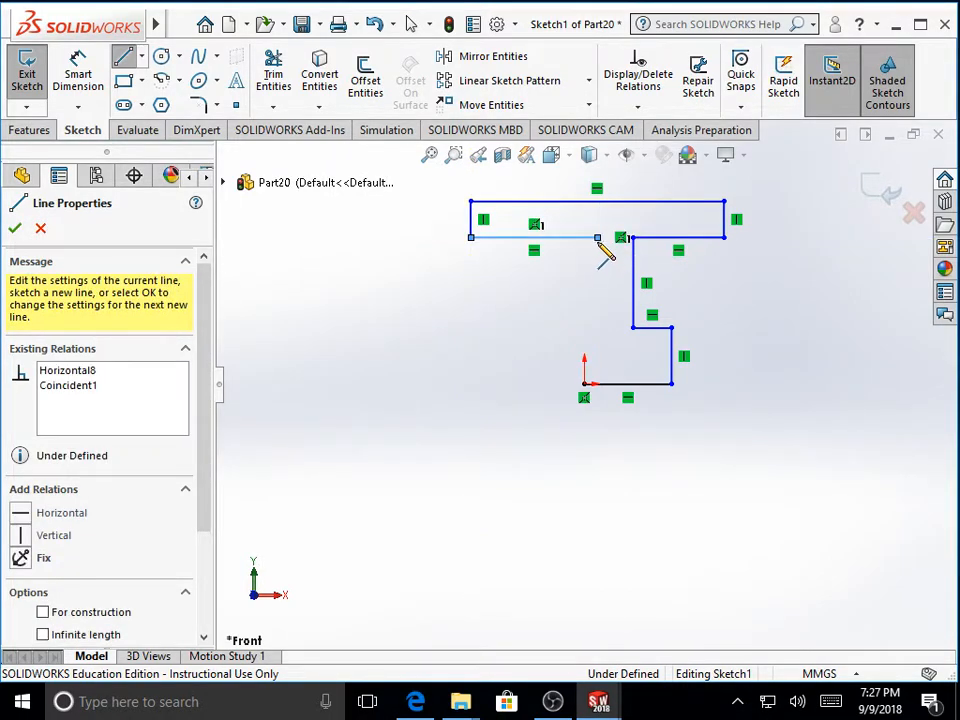
# Close the profile with lines about 50 mm down, 7 mm left and 31 mm down to the origin, and leave the Line tool
pyautogui.click(597, 238)
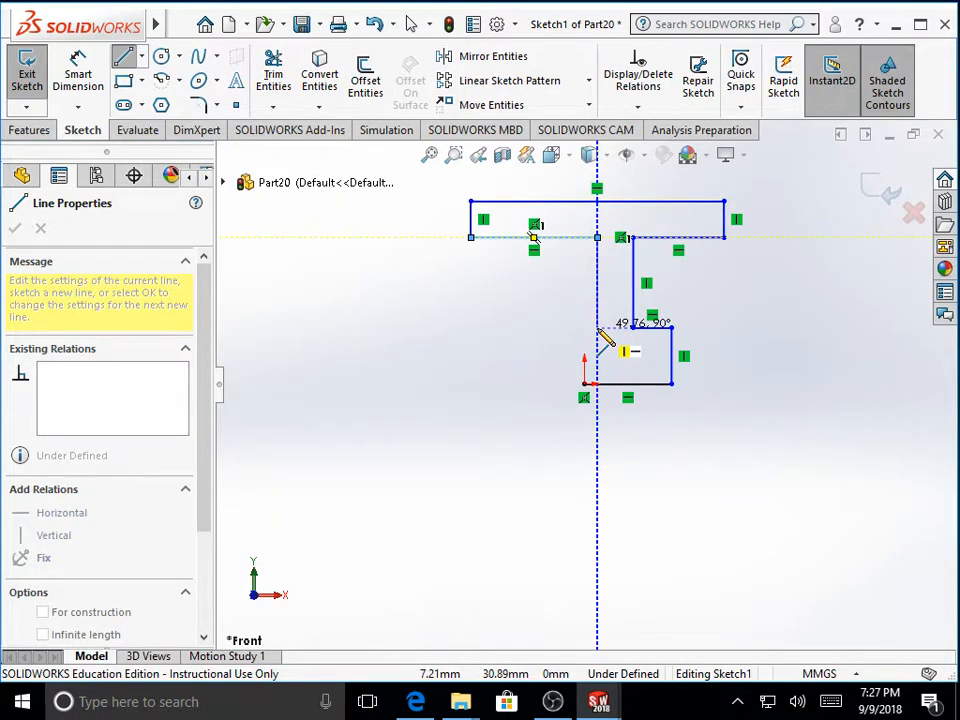
pyautogui.click(597, 328)
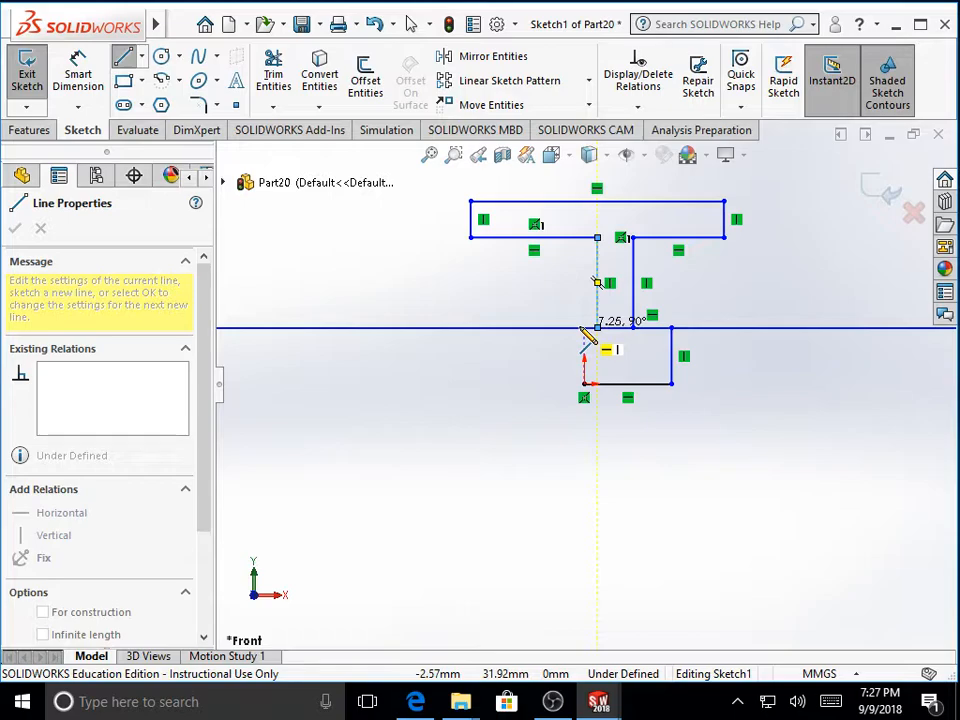
pyautogui.click(587, 333)
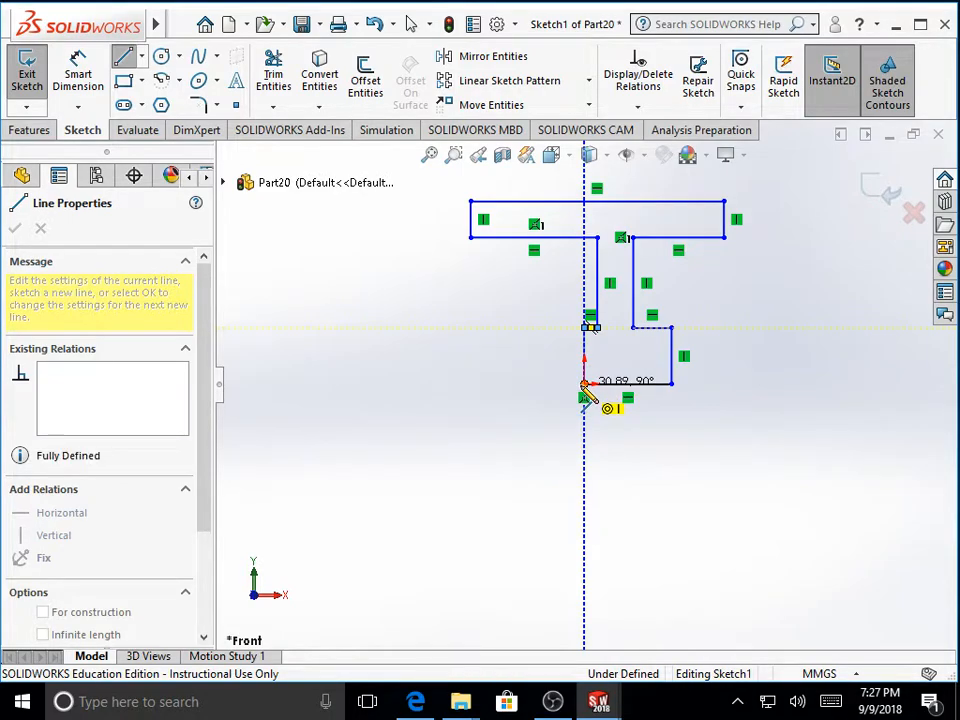
pyautogui.click(584, 384)
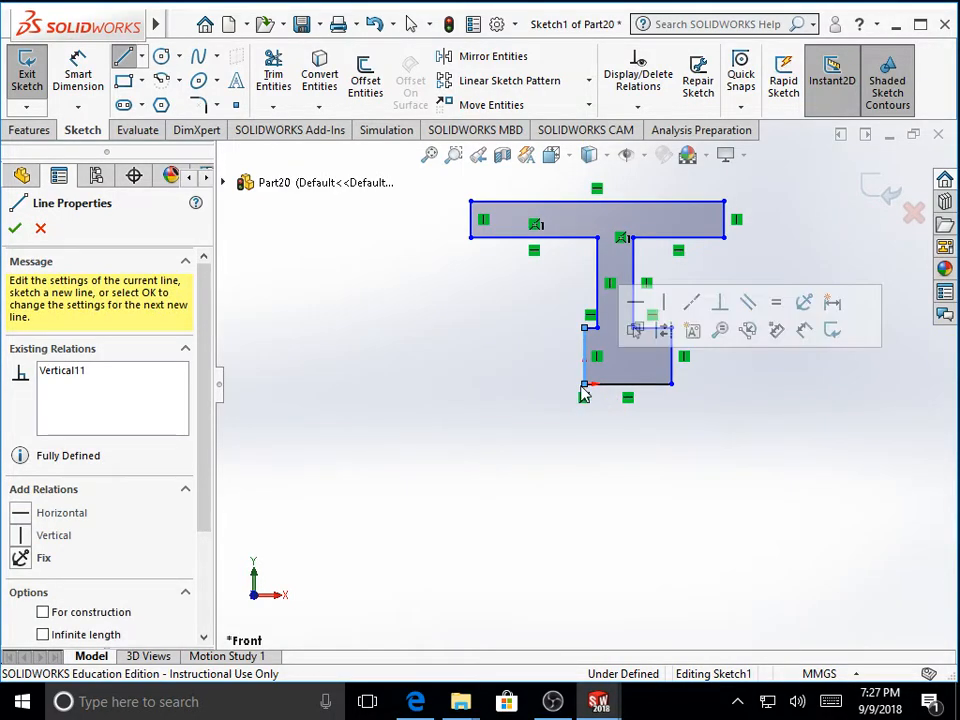
pyautogui.rightClick(362, 373)
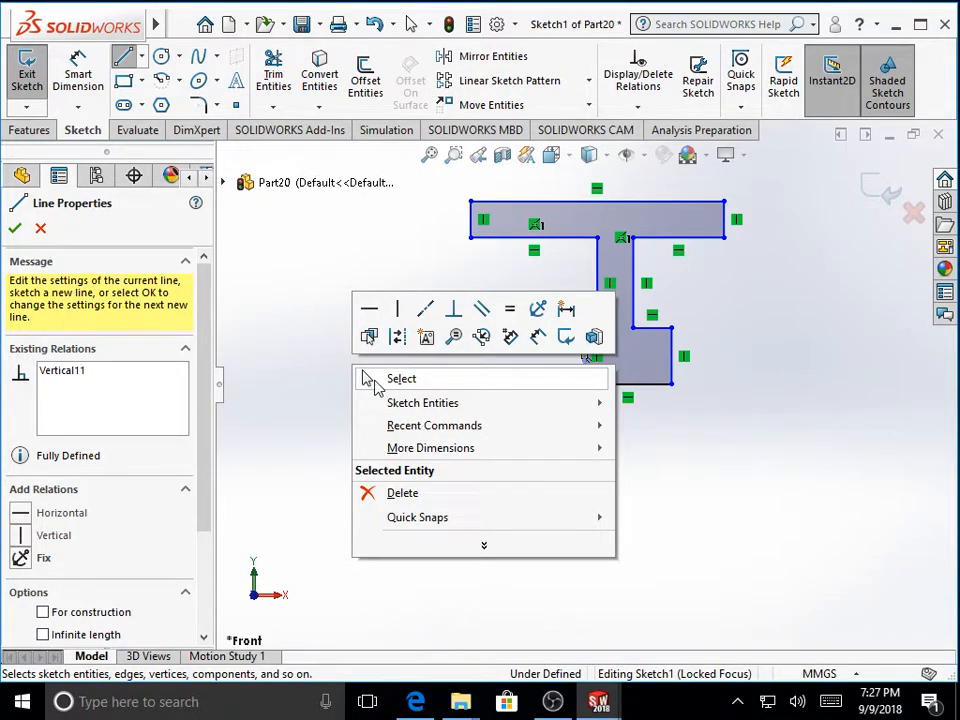
pyautogui.click(374, 380)
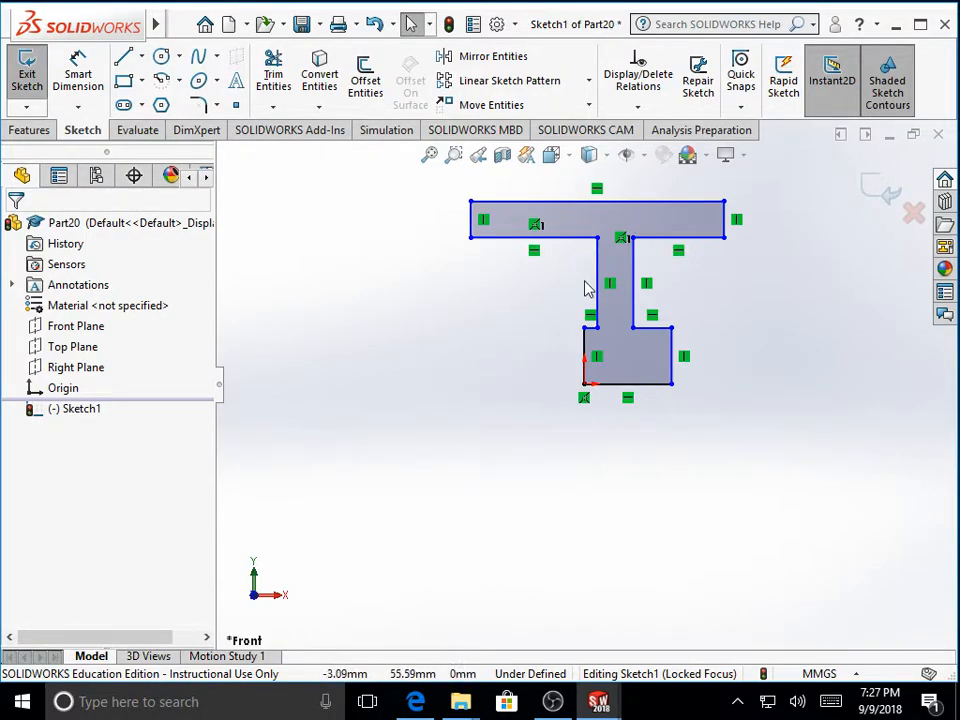
# Reshape the profile by moving the web's left edge and the flange's left end toward the right
pyautogui.moveTo(600, 275); pyautogui.dragTo(648, 269)
pyautogui.click(470, 214)
pyautogui.moveTo(470, 214); pyautogui.dragTo(524, 220)
pyautogui.click(697, 268)
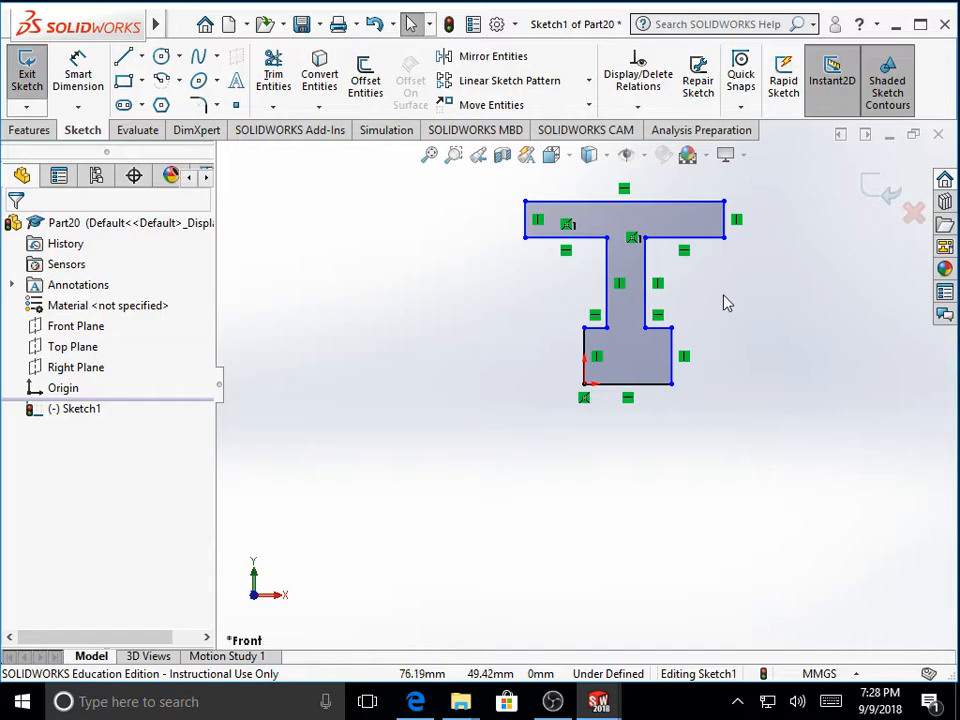
pyautogui.scroll(1, 729, 294)
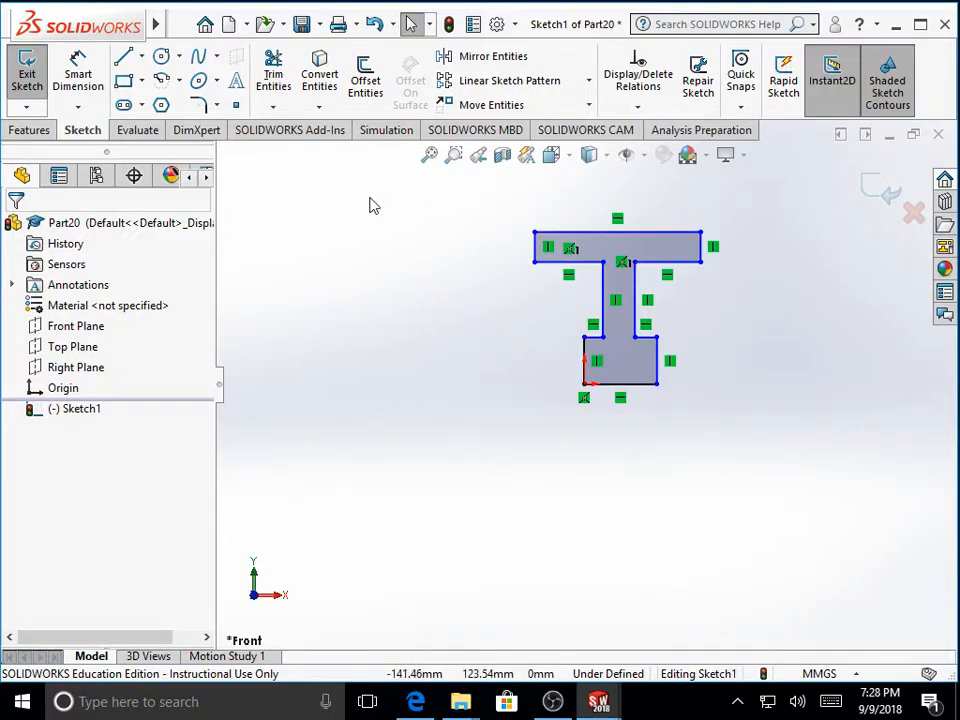
# Create another new part document and start a sketch on its Front Plane
pyautogui.click(229, 24)
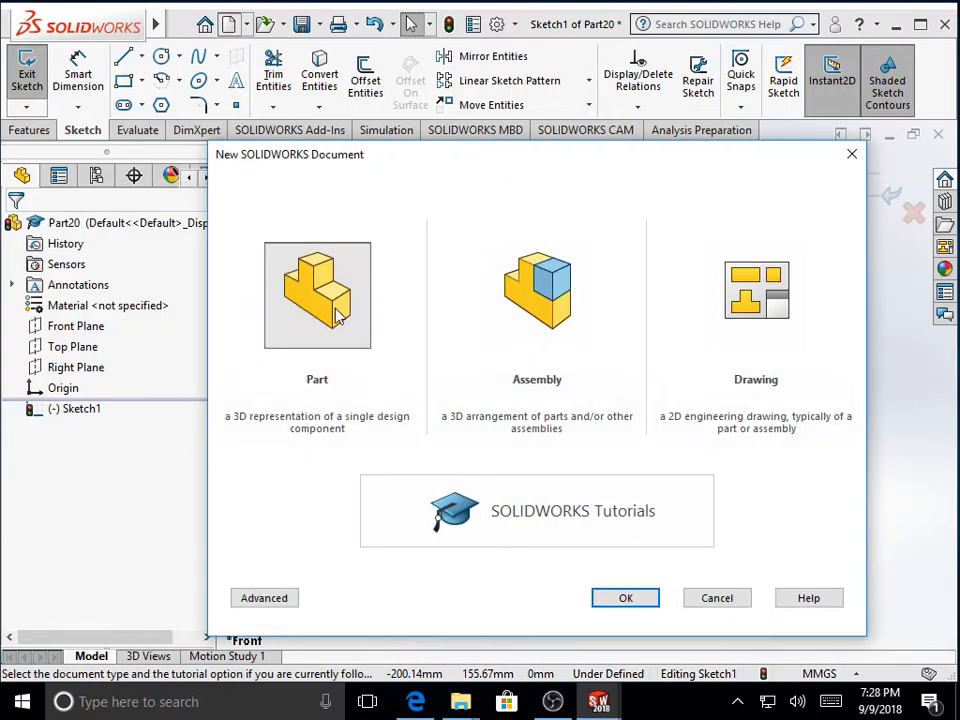
pyautogui.click(355, 316)
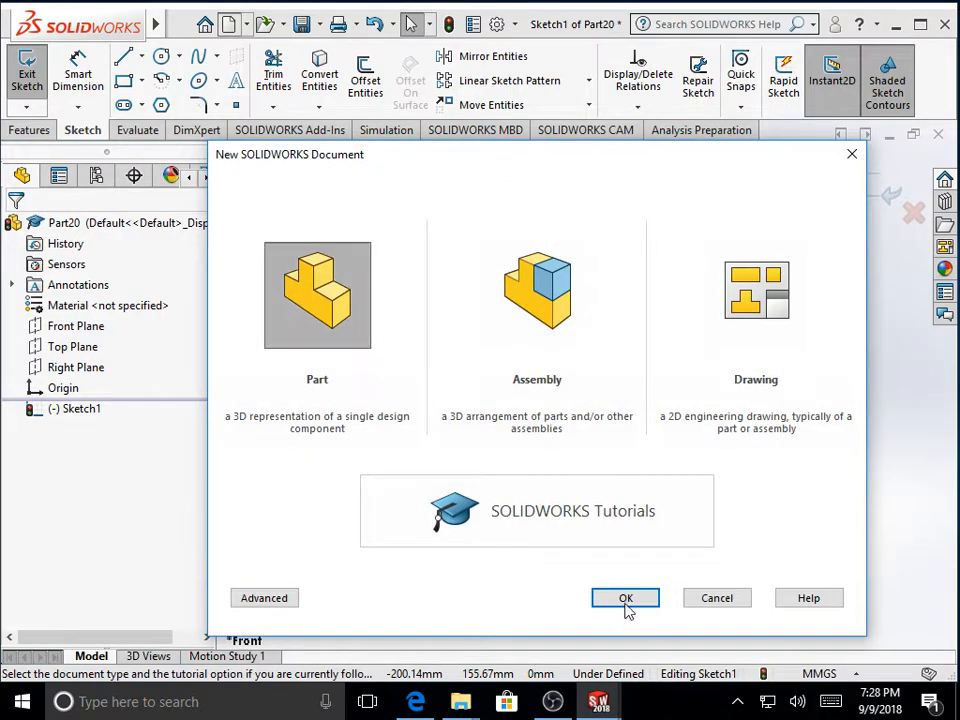
pyautogui.click(626, 599)
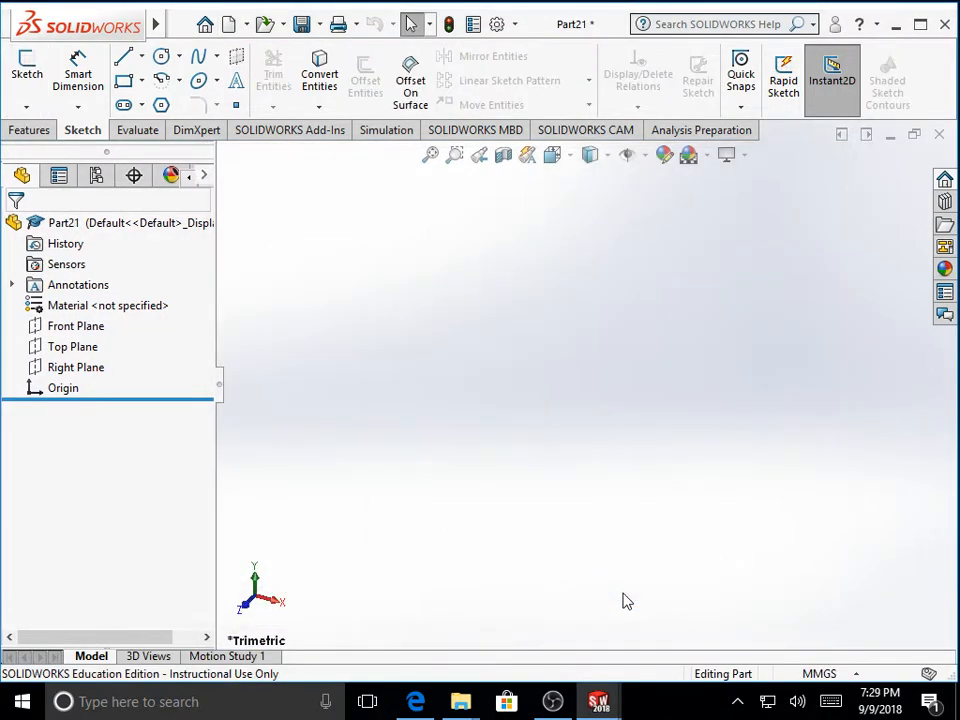
pyautogui.click(88, 327)
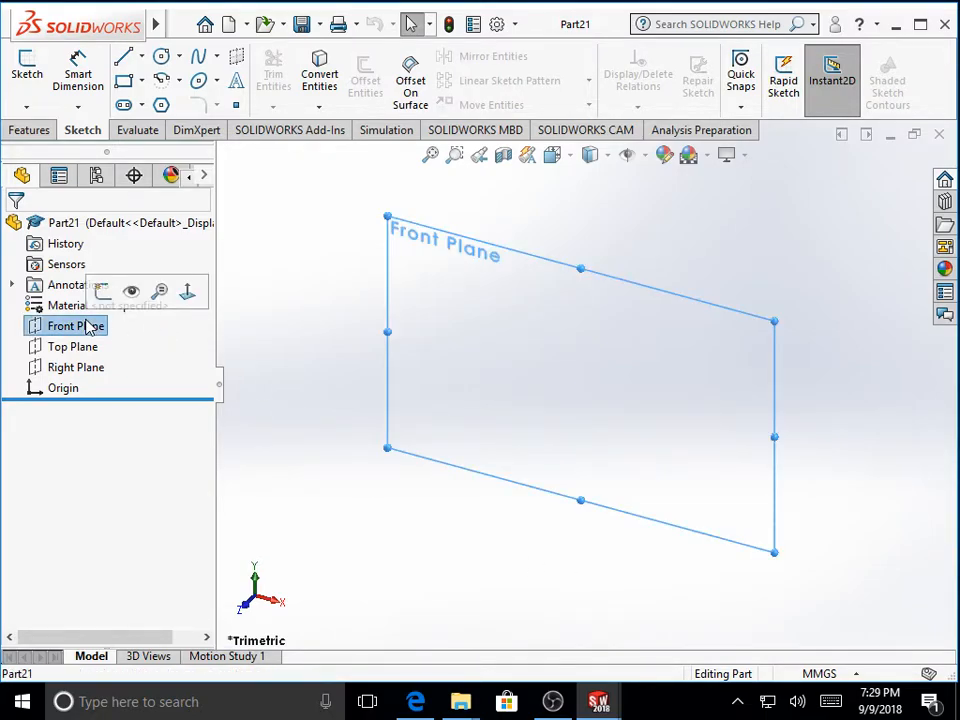
pyautogui.click(104, 291)
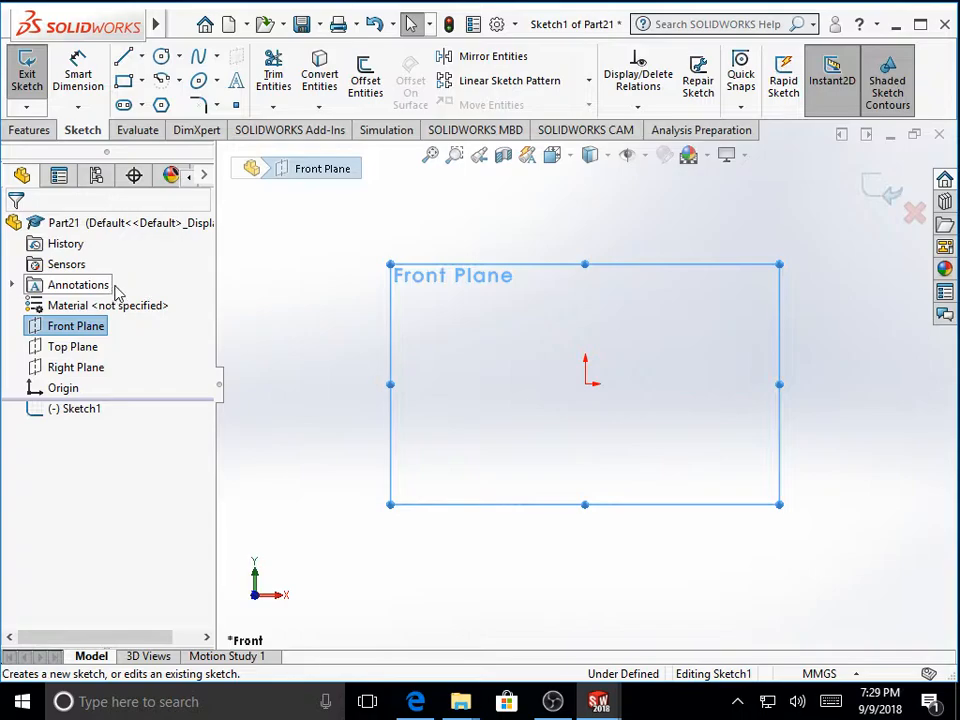
# Sketch a vertical centerline straight up from the origin and leave the line tool
pyautogui.click(141, 56)
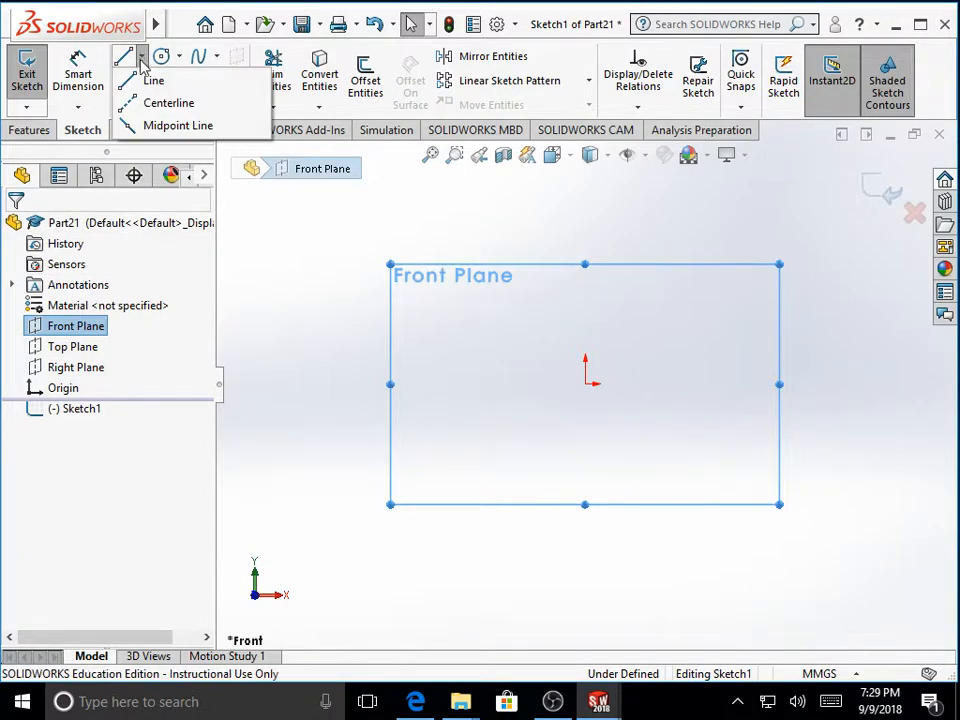
pyautogui.click(157, 112)
pyautogui.click(611, 406)
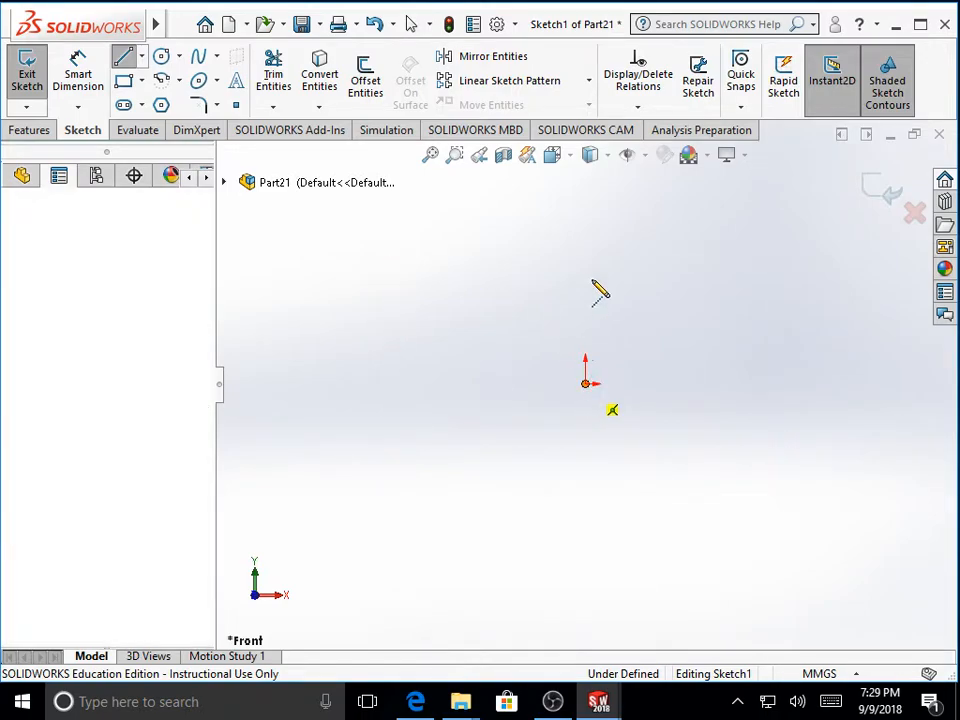
pyautogui.click(585, 211)
pyautogui.rightClick(640, 233)
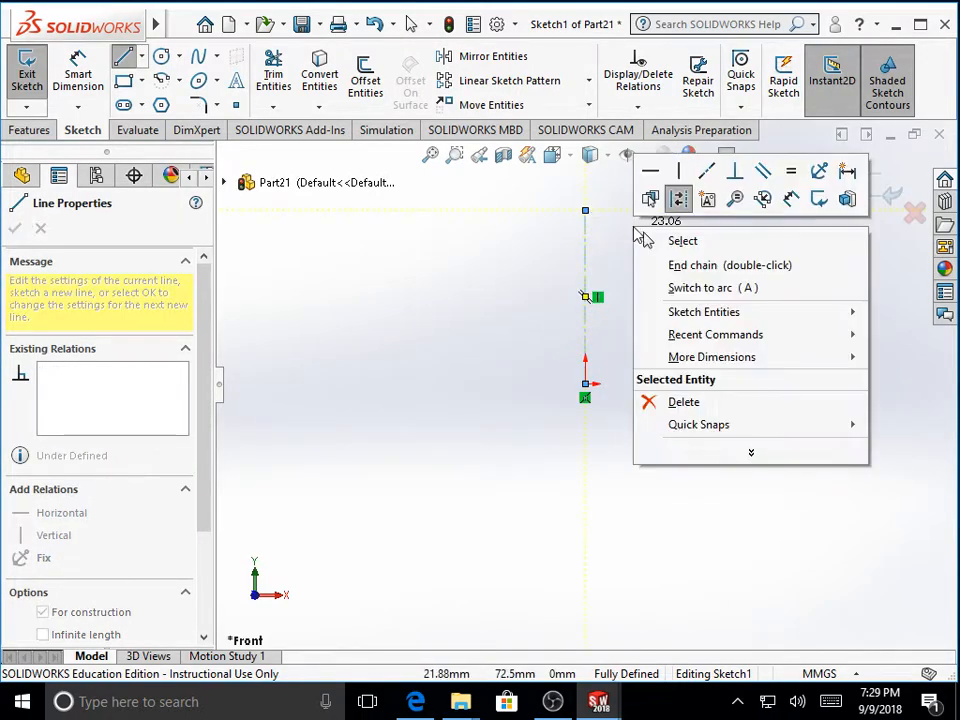
pyautogui.click(649, 240)
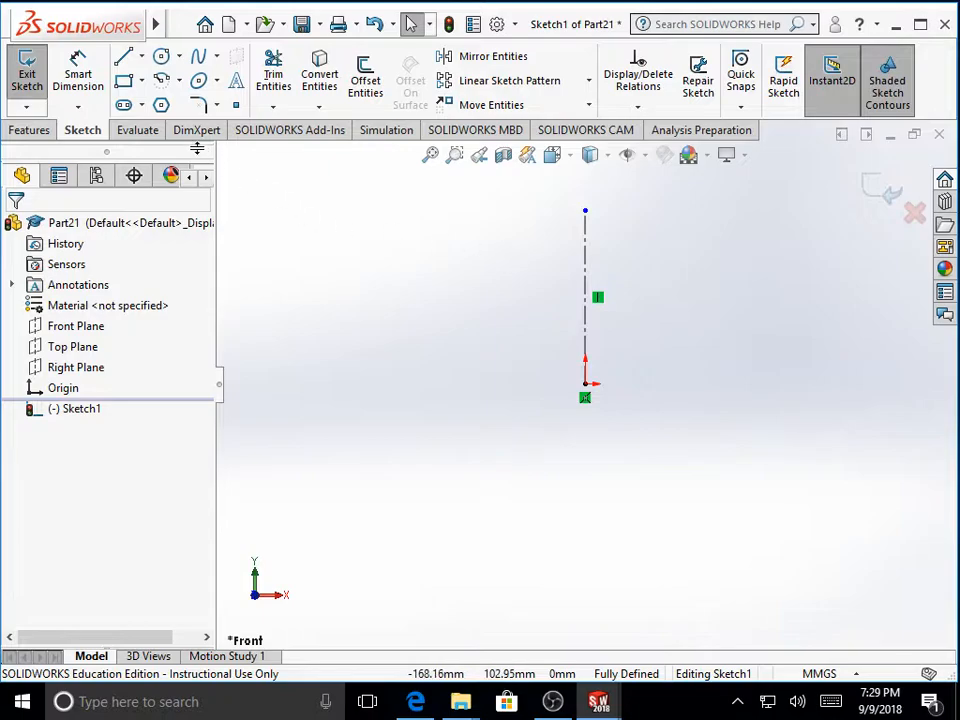
# Sketch the base's right half from the origin with lines about 42 mm right, 24 mm up and 21 mm back left
pyautogui.click(125, 58)
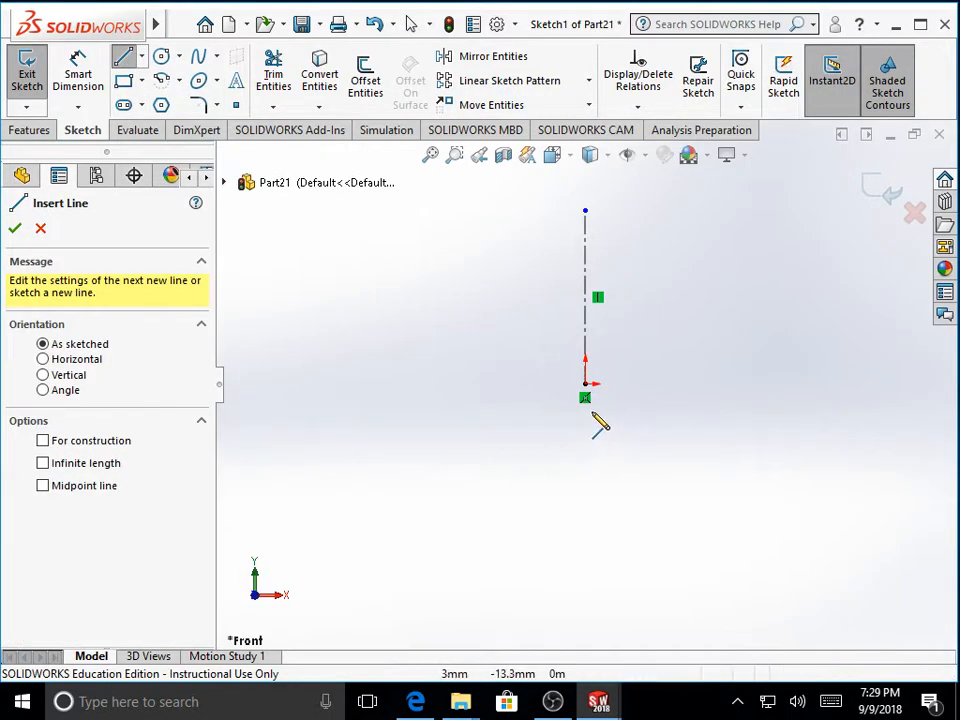
pyautogui.click(586, 384)
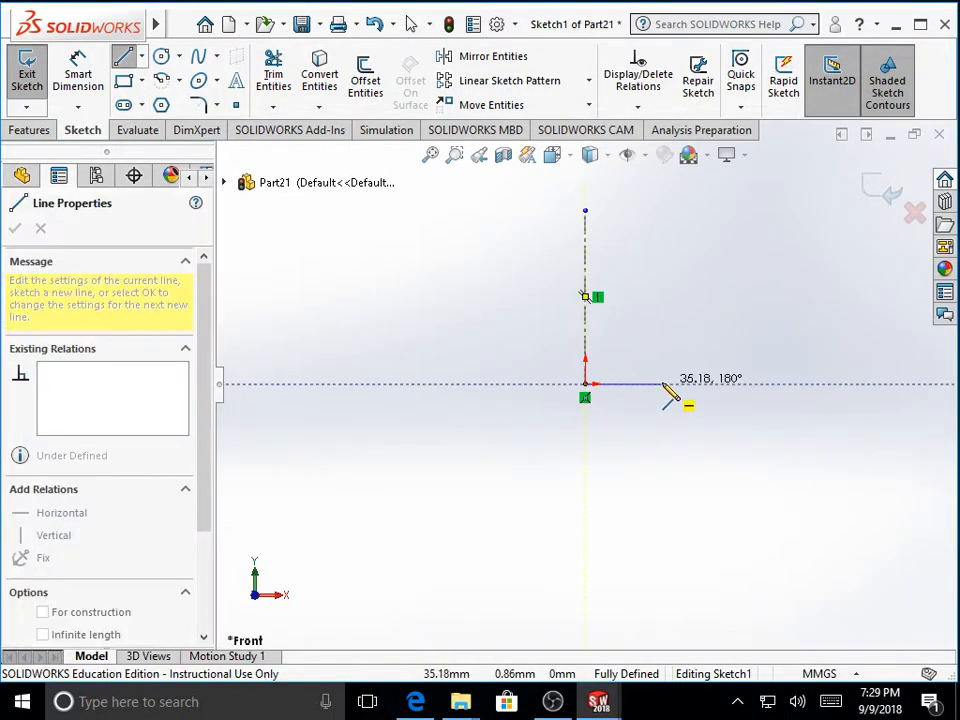
pyautogui.click(678, 384)
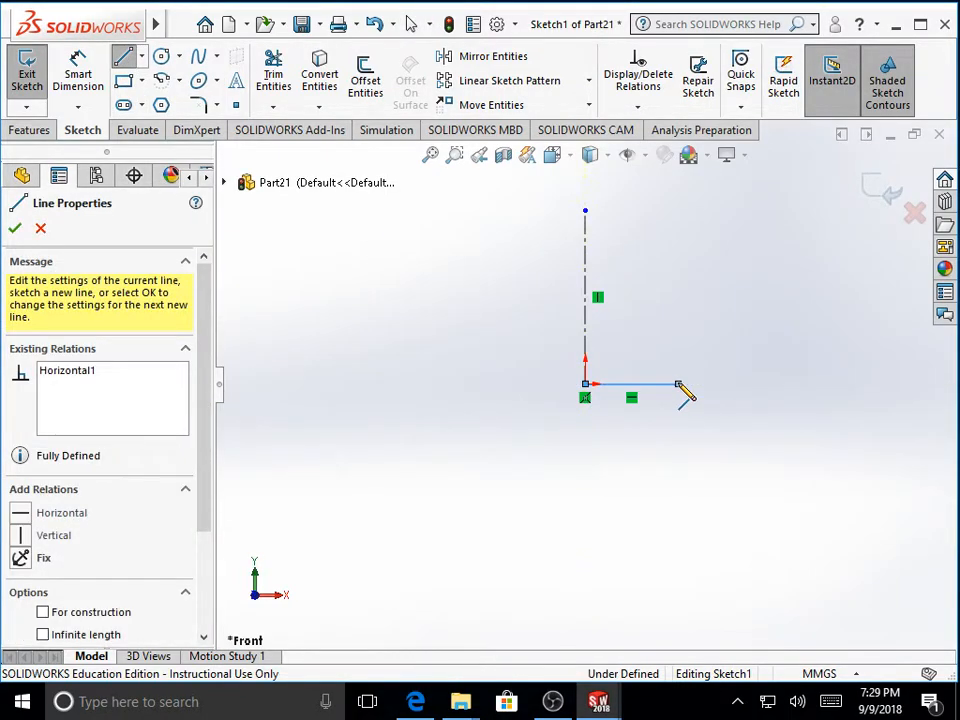
pyautogui.click(678, 332)
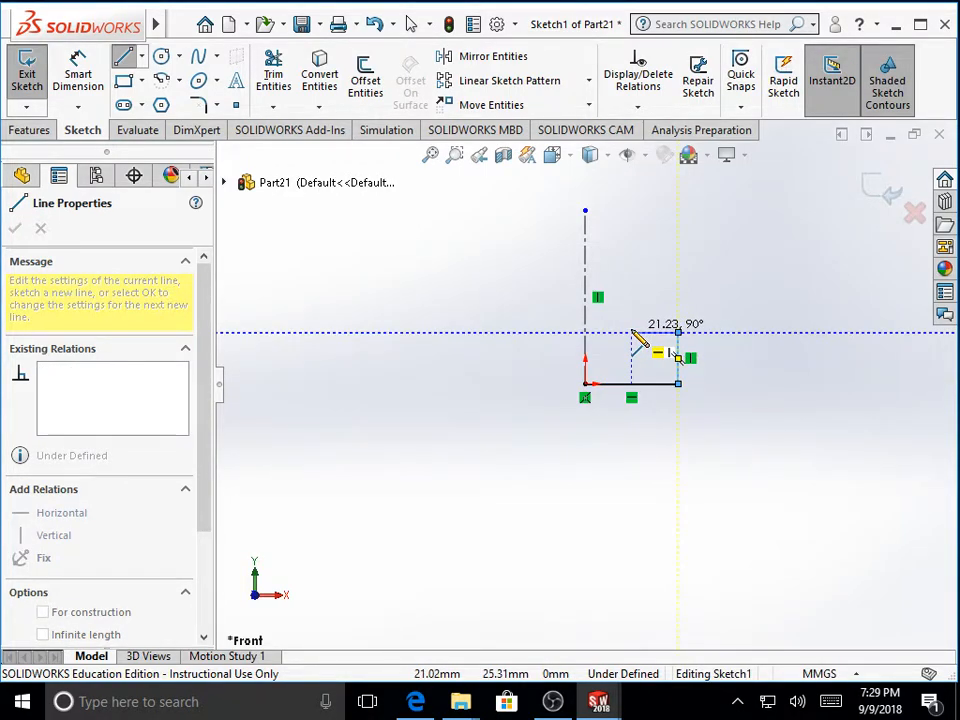
pyautogui.click(631, 332)
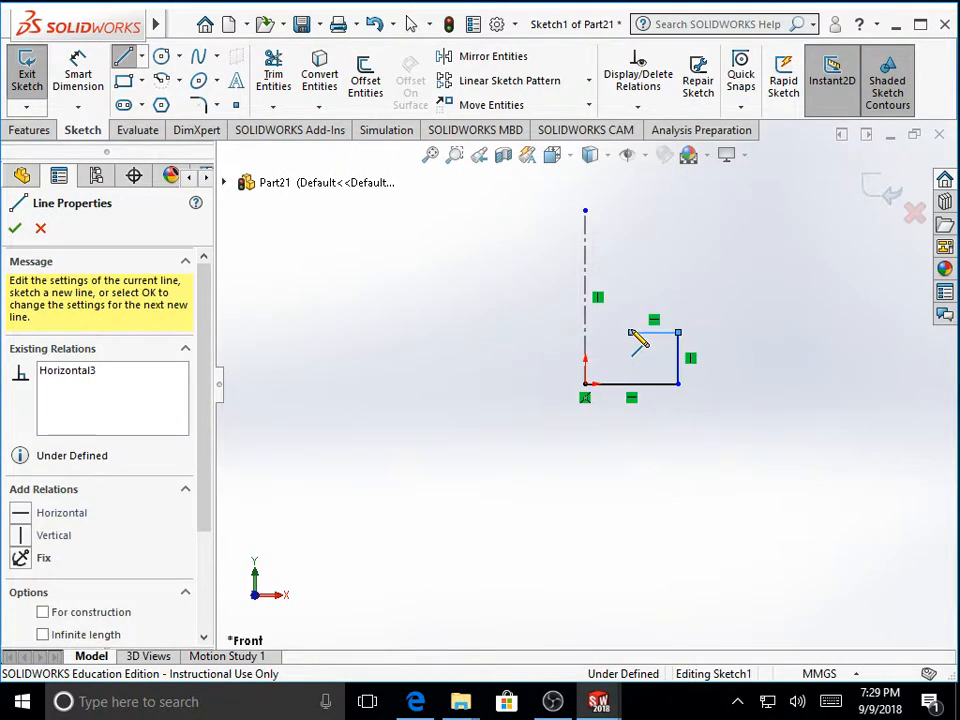
# Continue the half profile with lines about 40 mm up, 53 mm right and 13 mm up, closing horizontally back onto the centerline
pyautogui.click(631, 244)
pyautogui.click(748, 244)
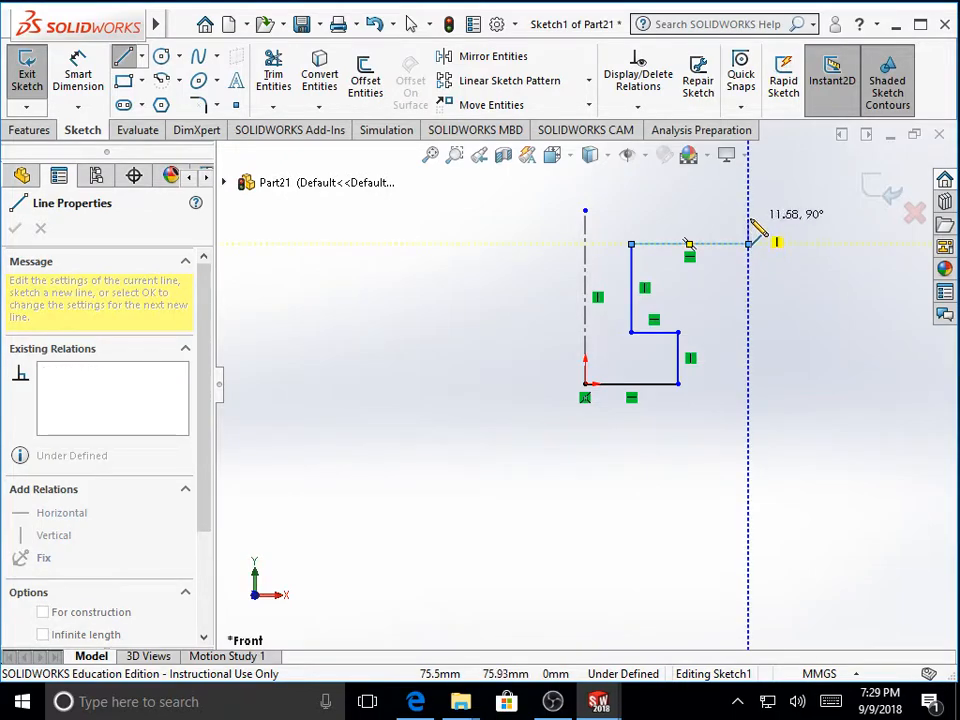
pyautogui.click(748, 216)
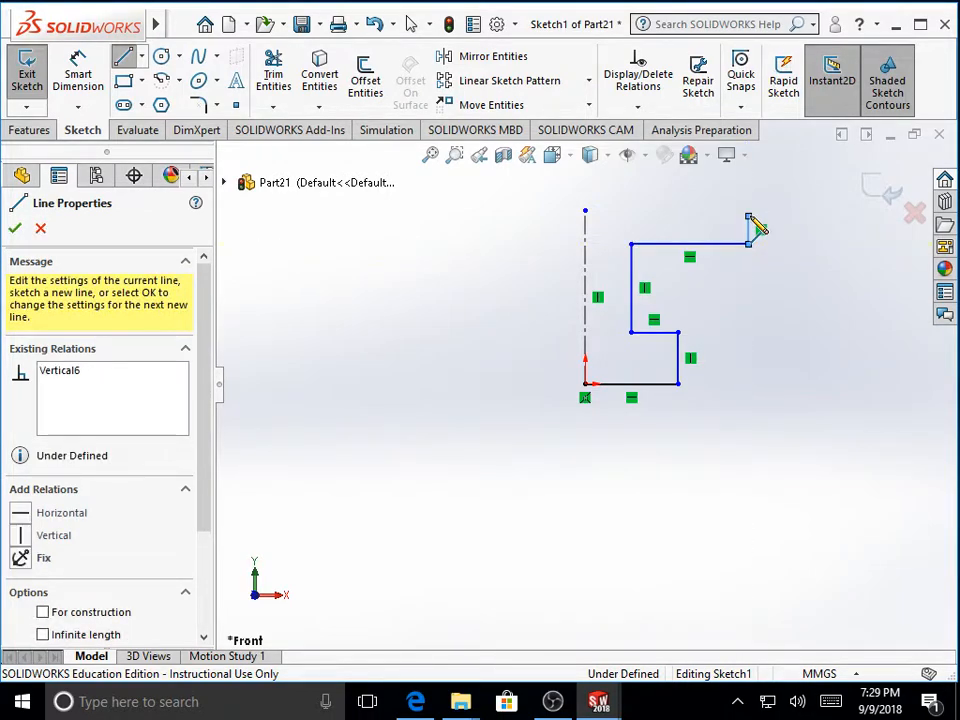
pyautogui.click(586, 217)
# Leave the Line tool and extend the centerline's upper end to about 93 mm above the origin
pyautogui.rightClick(476, 258)
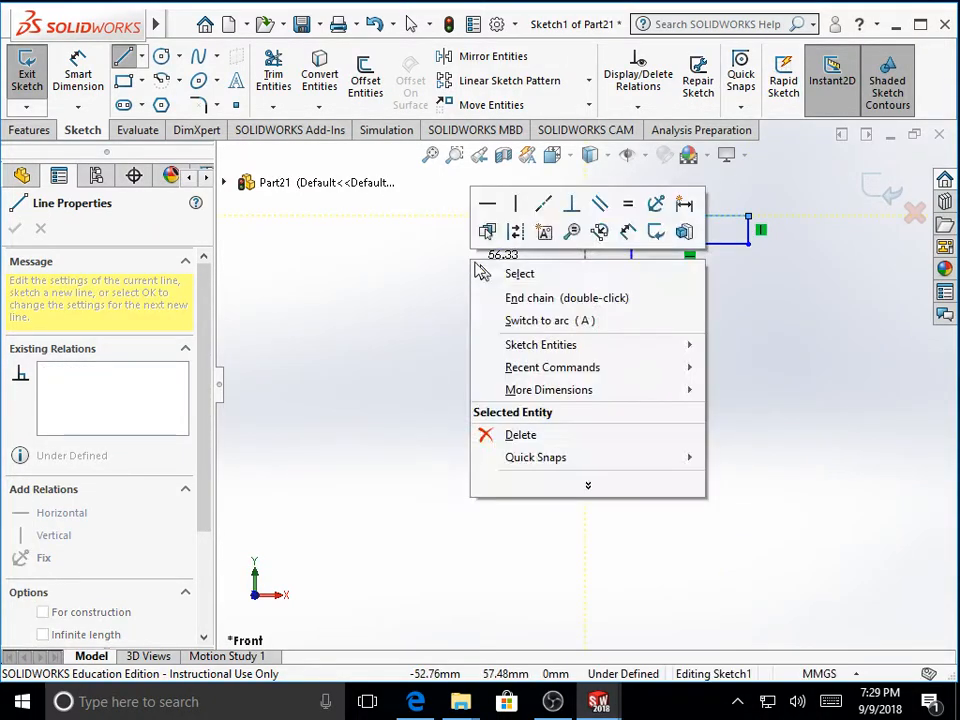
pyautogui.click(512, 278)
pyautogui.moveTo(588, 213); pyautogui.dragTo(586, 188)
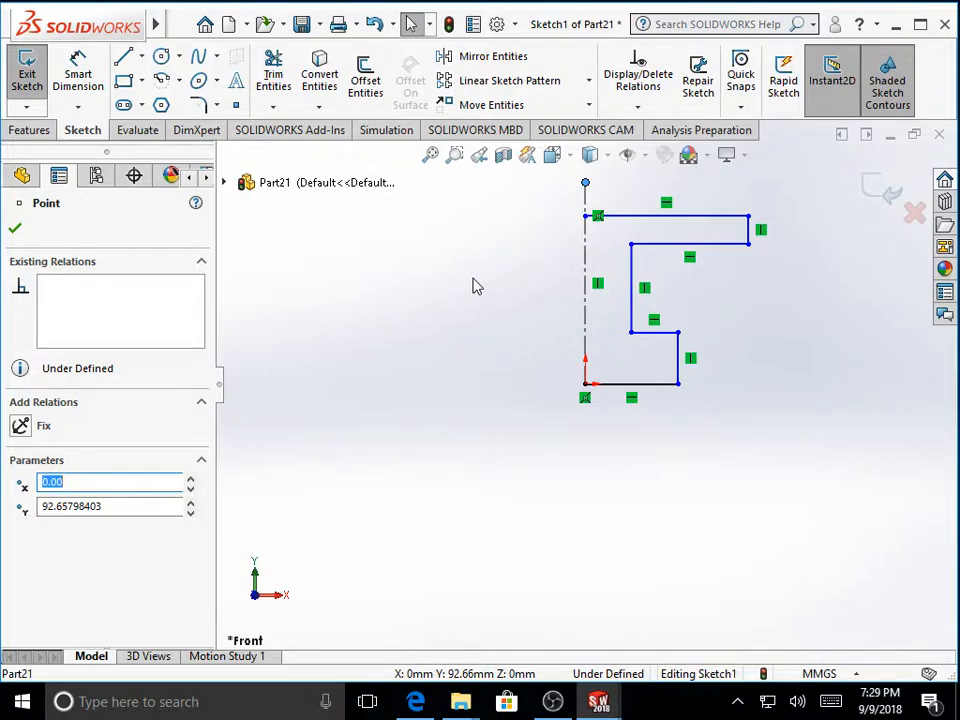
# Start Mirror Entities and clear the preselected centerline endpoint from the entities to mirror
pyautogui.click(93, 128)
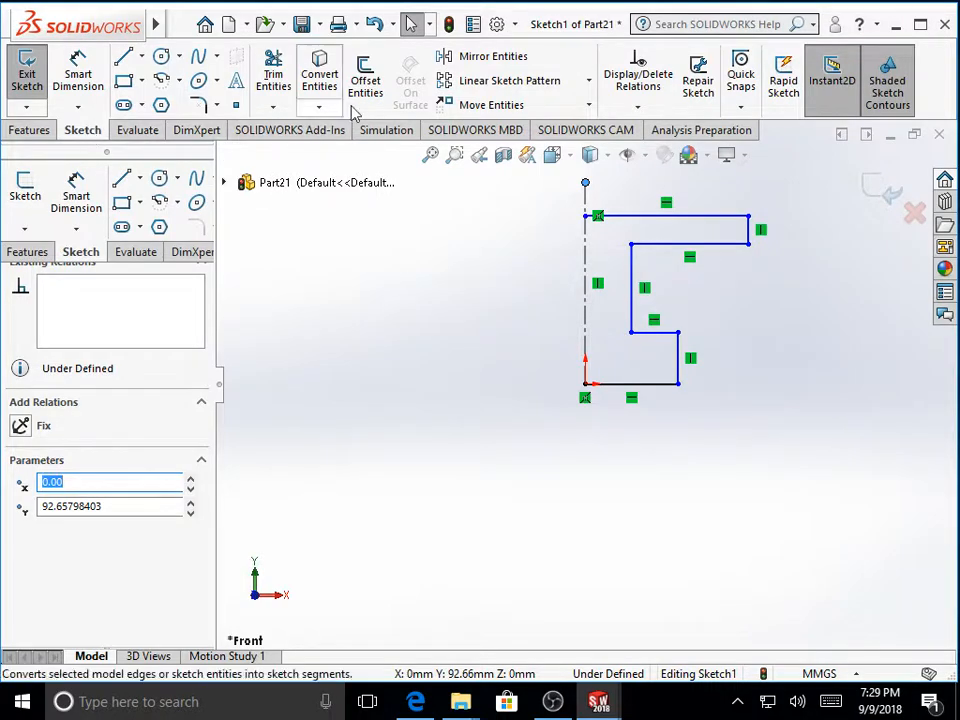
pyautogui.click(487, 57)
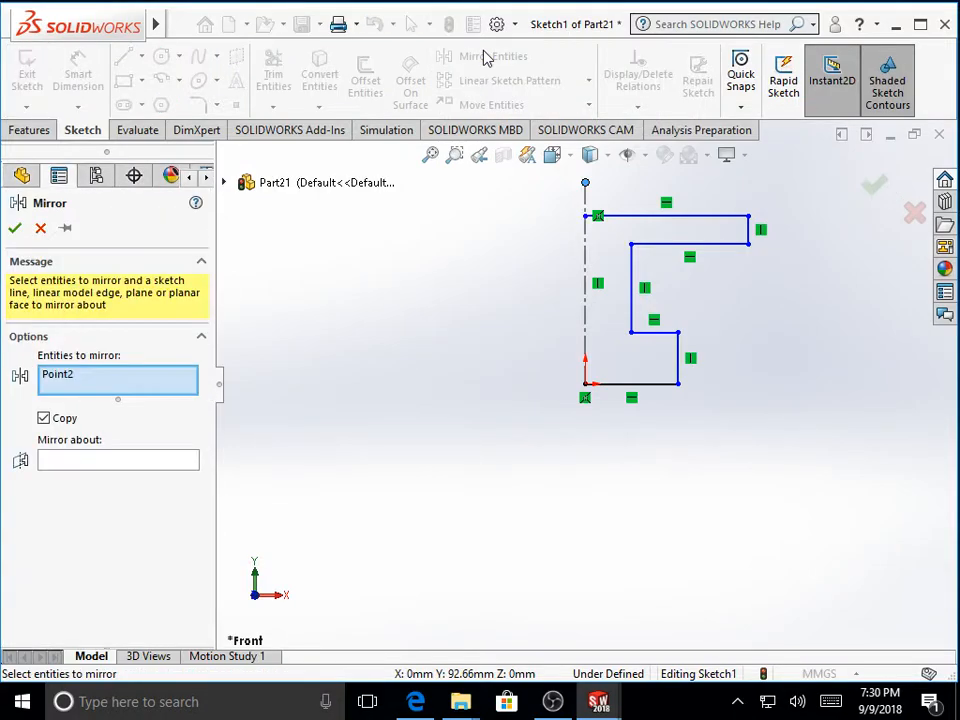
pyautogui.rightClick(70, 385)
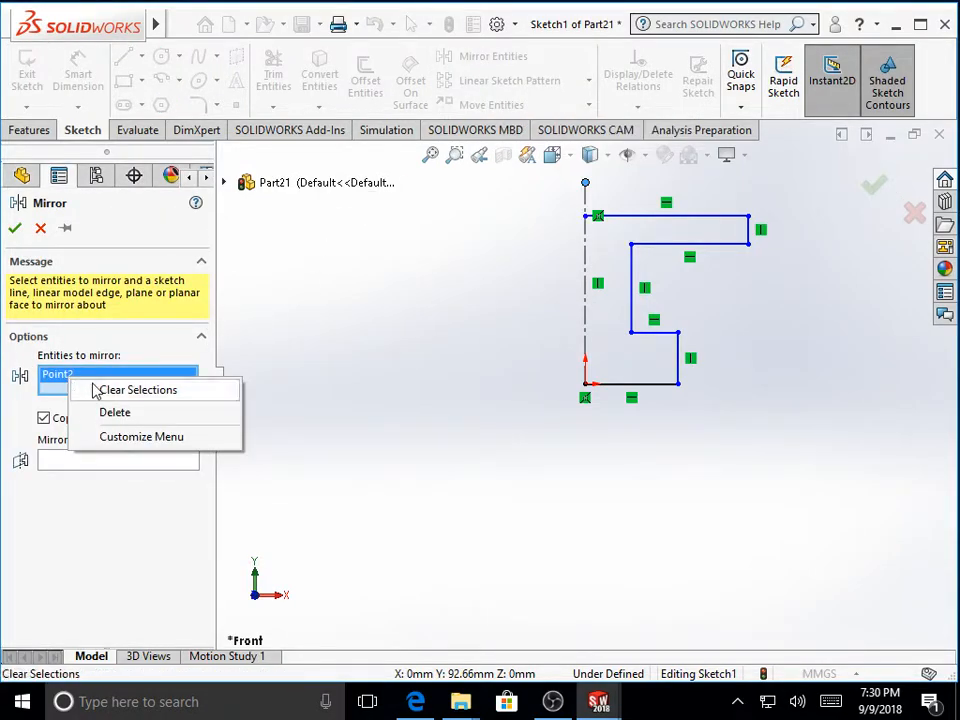
pyautogui.click(101, 390)
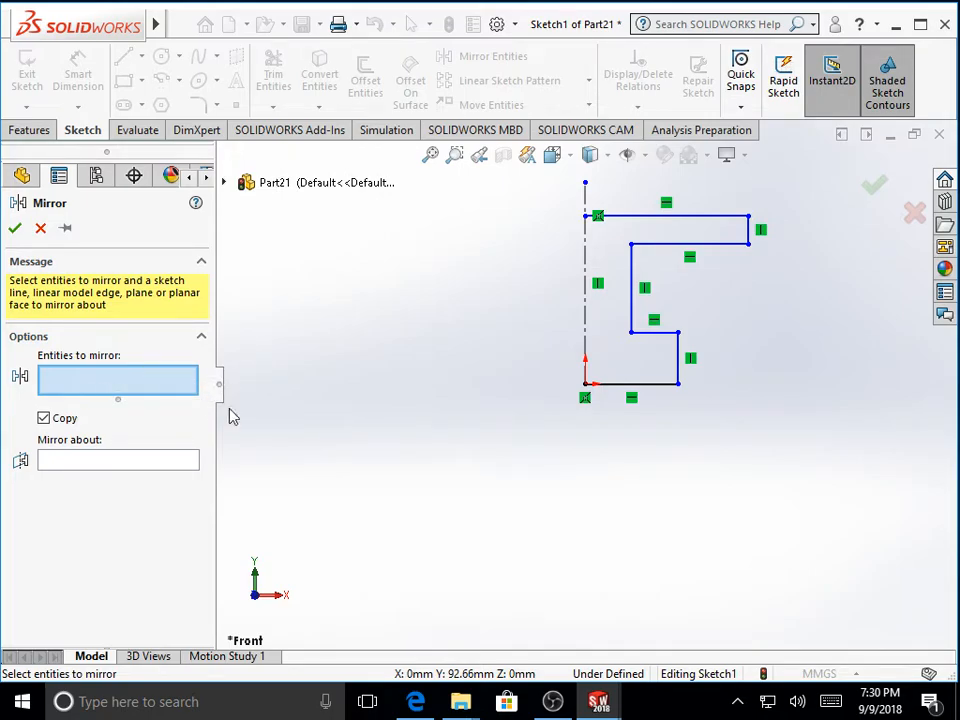
pyautogui.click(640, 217)
pyautogui.click(747, 236)
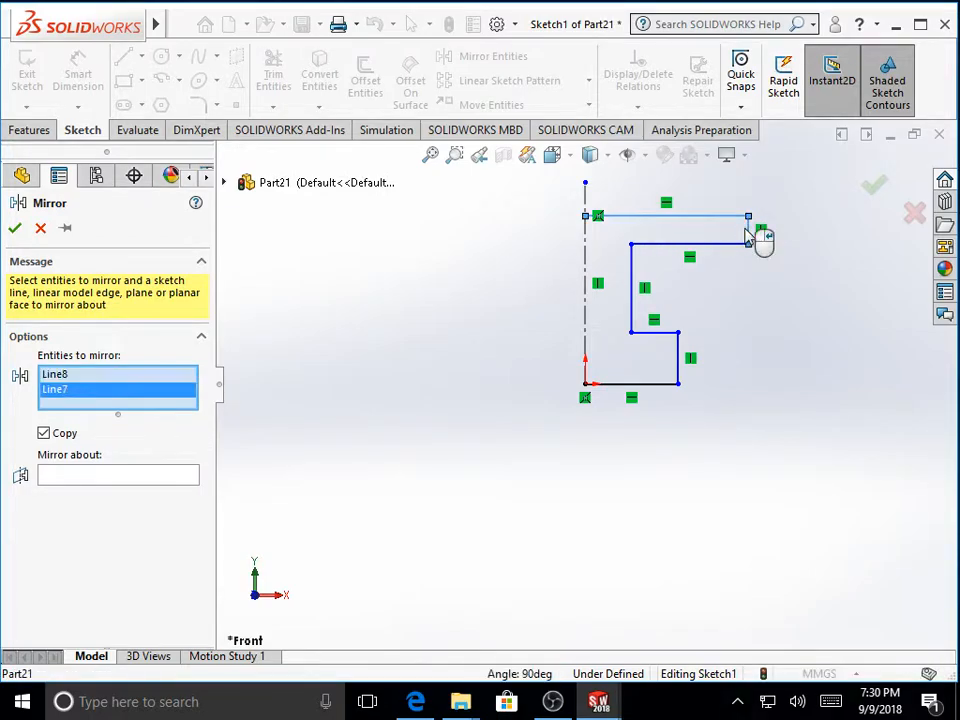
pyautogui.rightClick(81, 390)
pyautogui.click(88, 394)
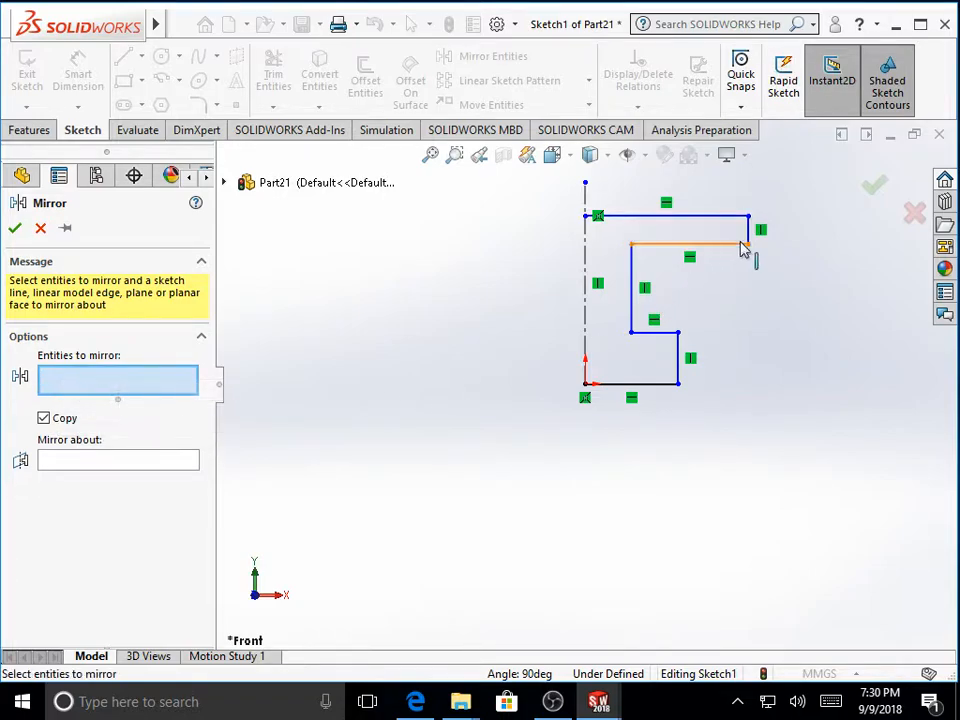
# Mirror all seven lines of the half profile about the vertical centerline, keeping the original lines
pyautogui.moveTo(793, 177)
pyautogui.mouseDown()
pyautogui.moveTo(677, 287)
pyautogui.moveTo(604, 421)
pyautogui.mouseUp()
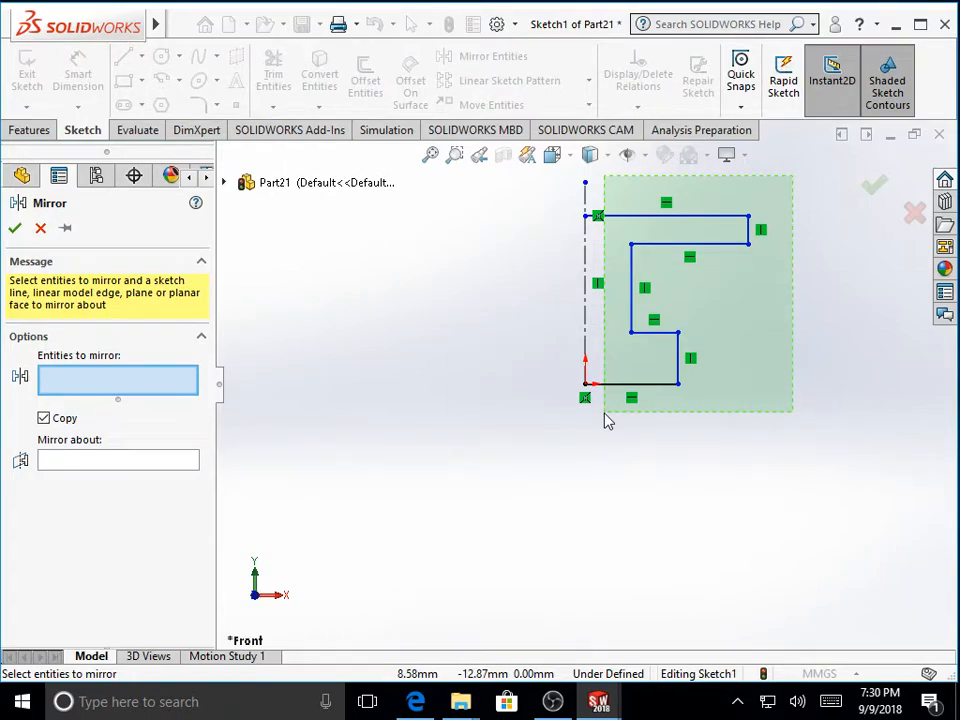
pyautogui.moveTo(605, 419); pyautogui.dragTo(605, 420)
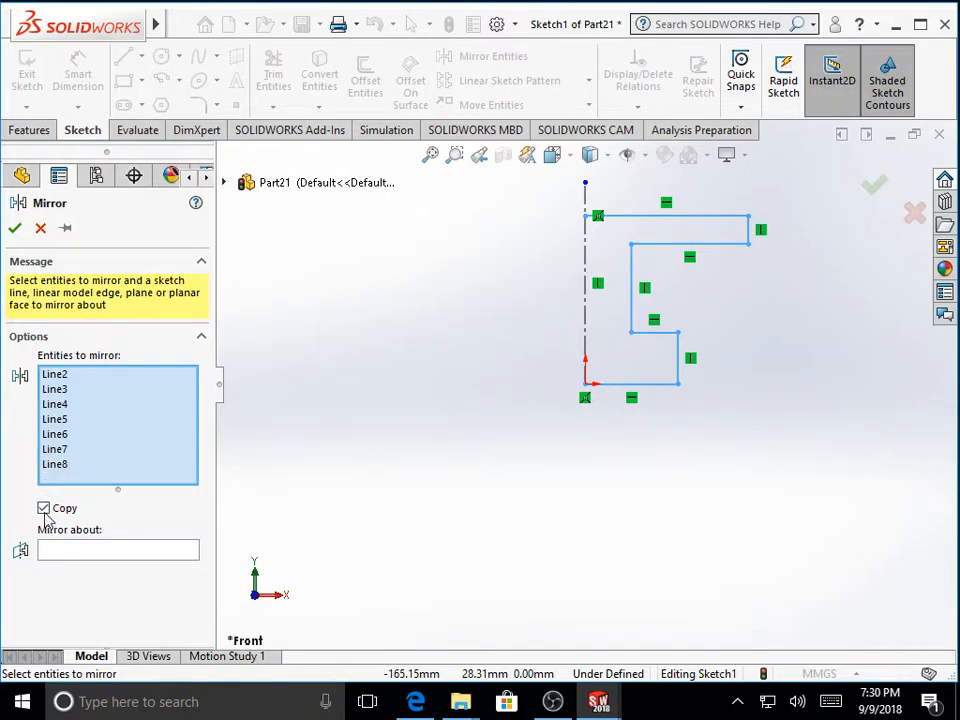
pyautogui.click(87, 553)
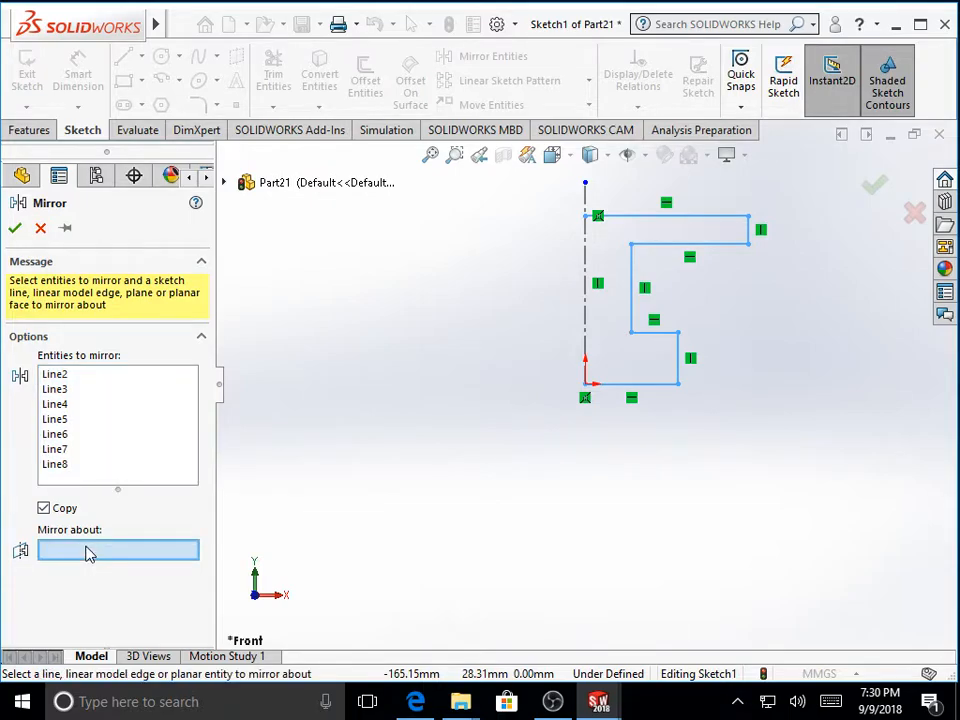
pyautogui.click(586, 251)
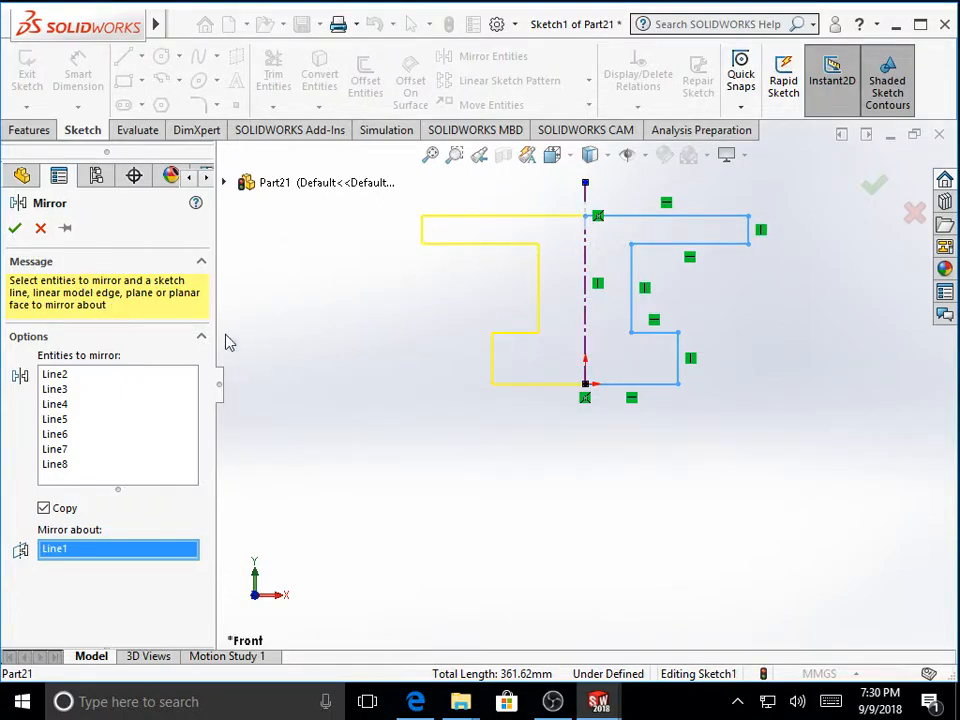
pyautogui.click(15, 229)
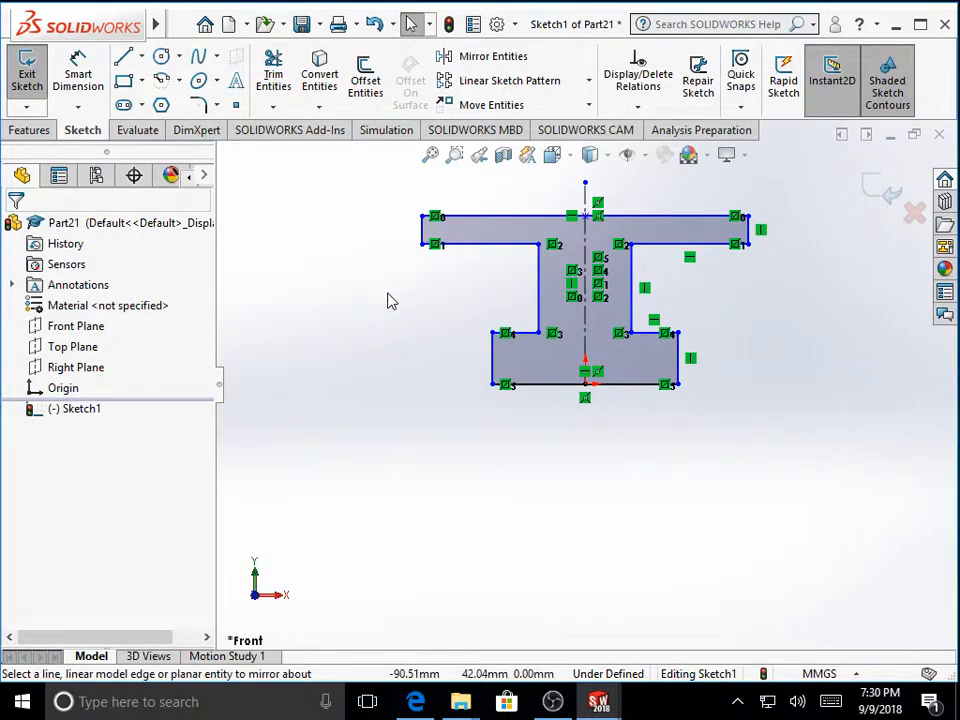
# Dimension the width of the profile's bottom edge as 20 mm
pyautogui.click(86, 85)
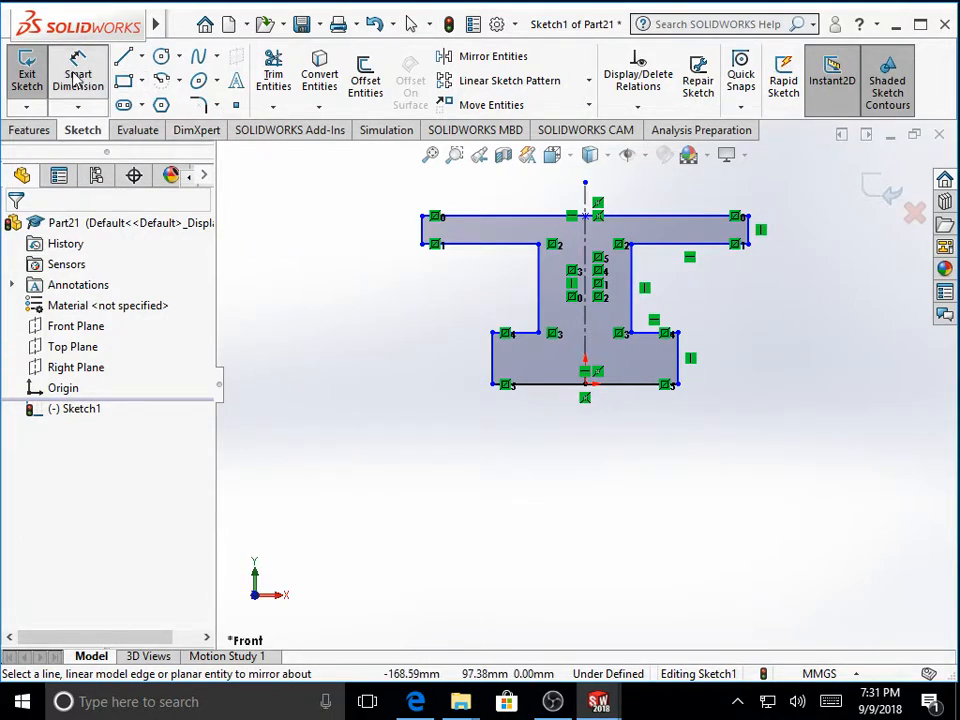
pyautogui.click(562, 389)
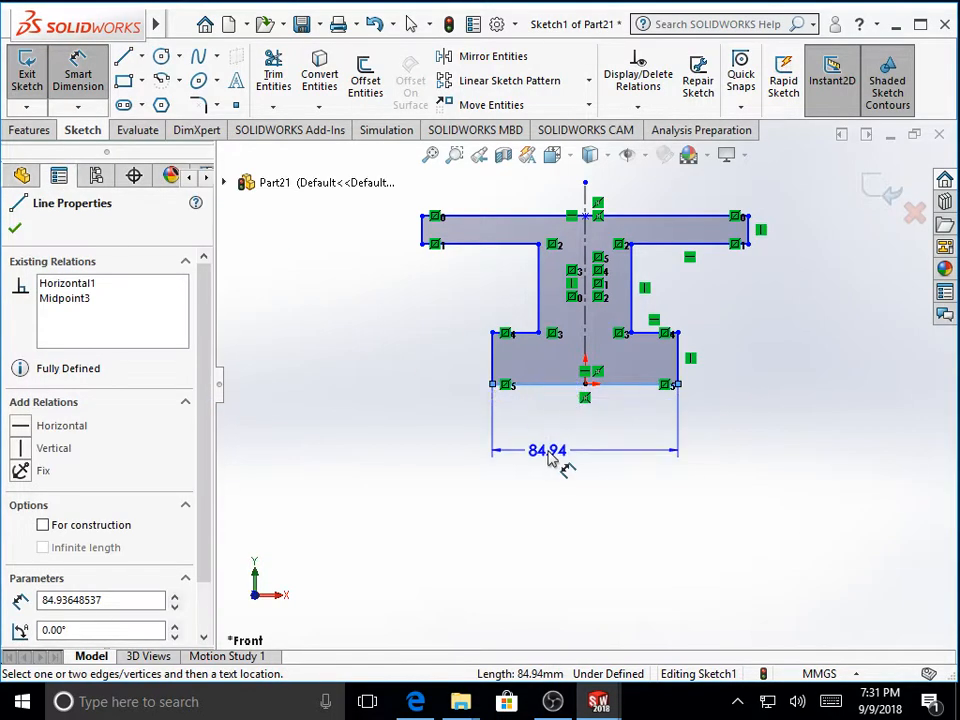
pyautogui.click(557, 467)
pyautogui.write('20')
pyautogui.press('Return')
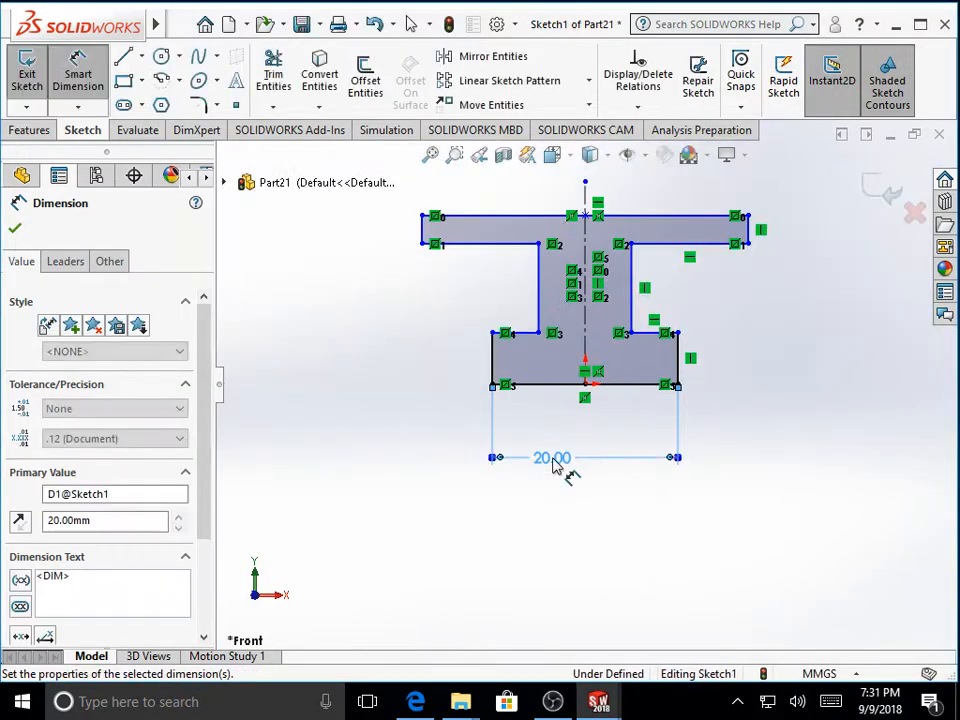
# Dimension the web's width between its two vertical edges as 10 mm and place the dimension above the profile
pyautogui.click(539, 313)
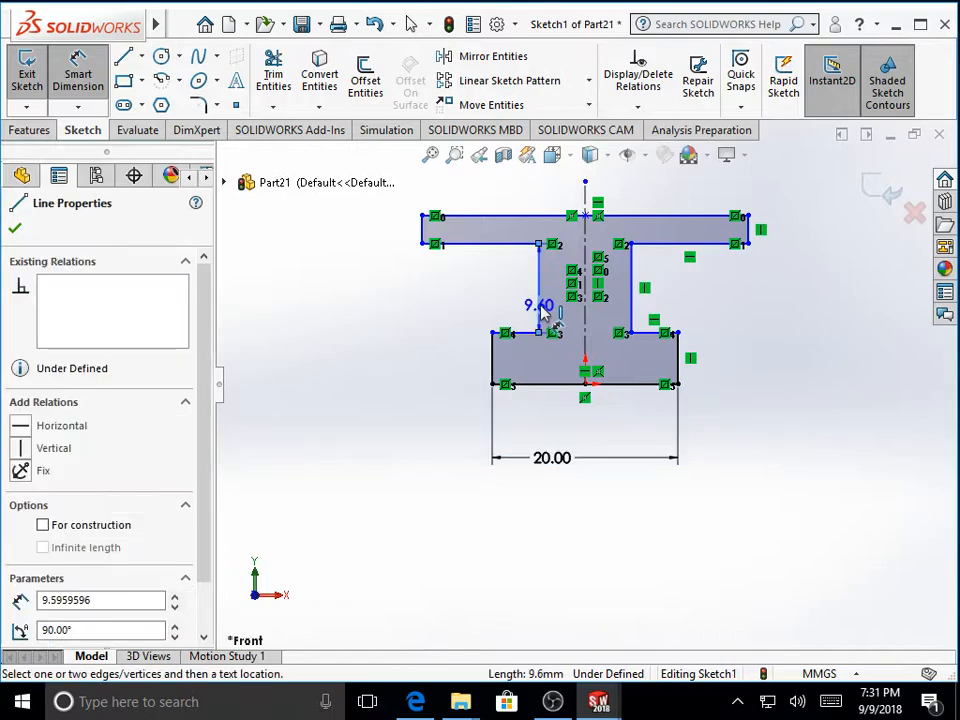
pyautogui.click(630, 312)
pyautogui.click(718, 313)
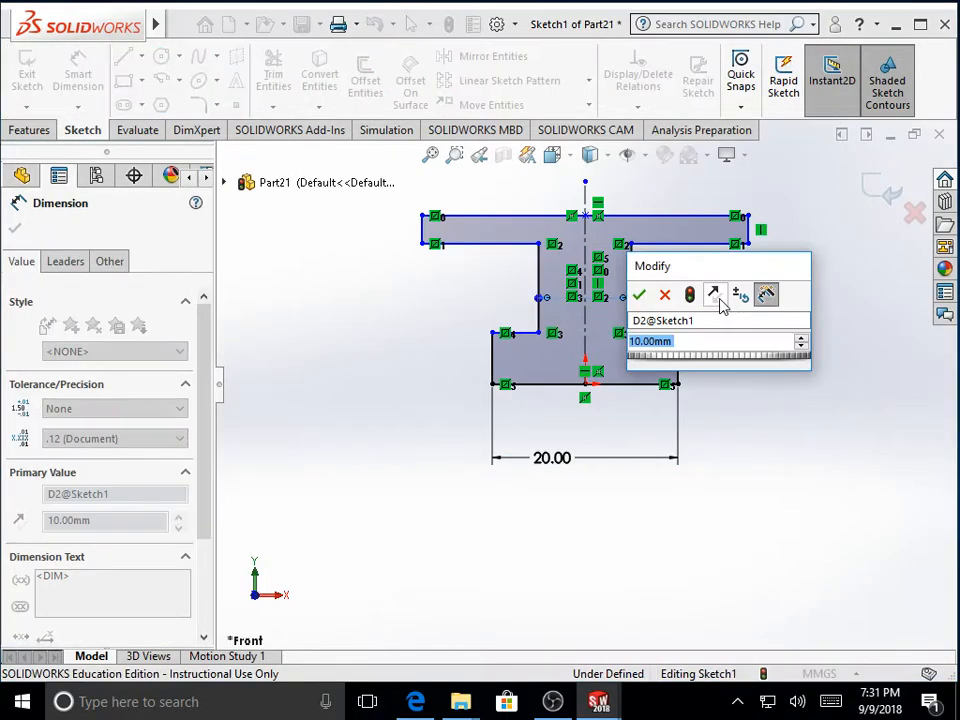
pyautogui.write('10')
pyautogui.press('Return')
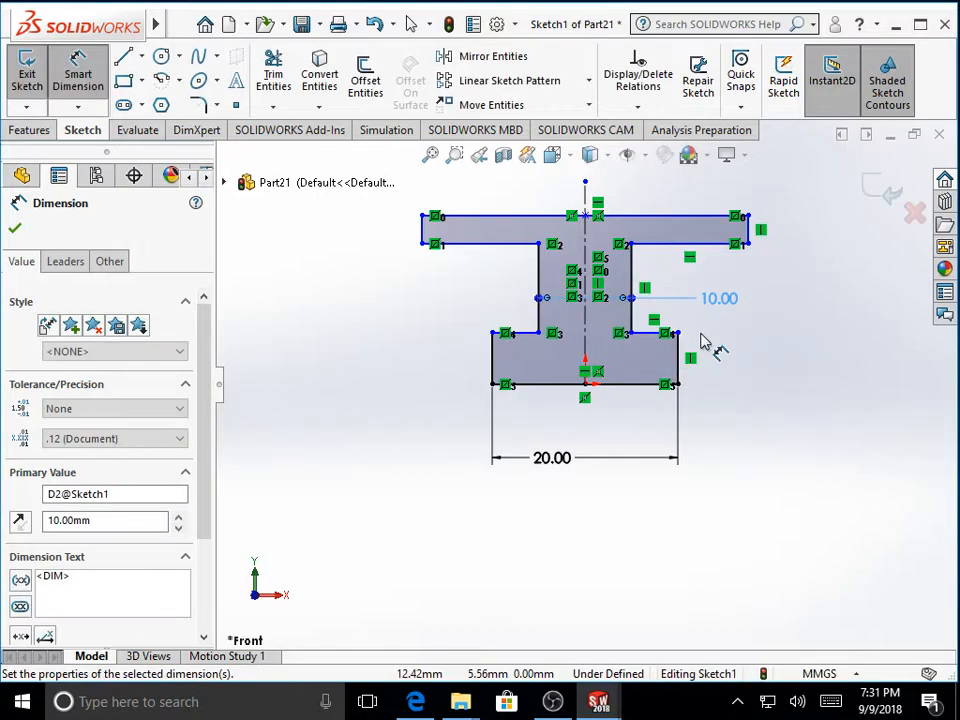
pyautogui.scroll(3, 681, 358)
pyautogui.scroll(-2, 670, 335)
pyautogui.moveTo(672, 329)
pyautogui.mouseDown()
pyautogui.moveTo(602, 286)
pyautogui.moveTo(575, 220)
pyautogui.mouseUp()
pyautogui.click(722, 344)
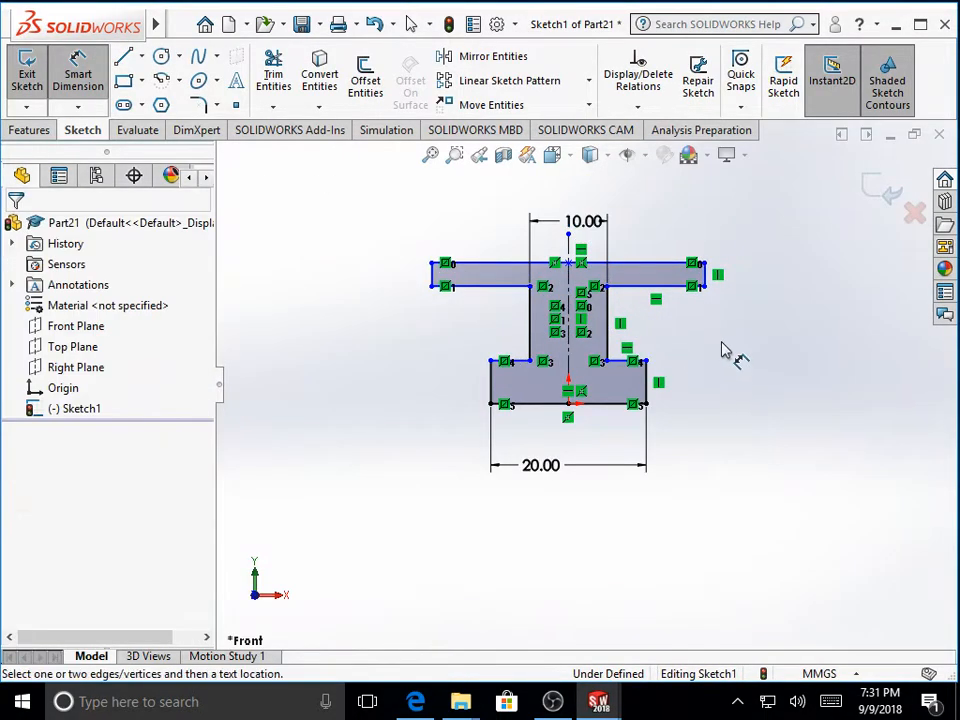
# Dimension the overall width of the flange's top edge as 50 mm
pyautogui.click(652, 264)
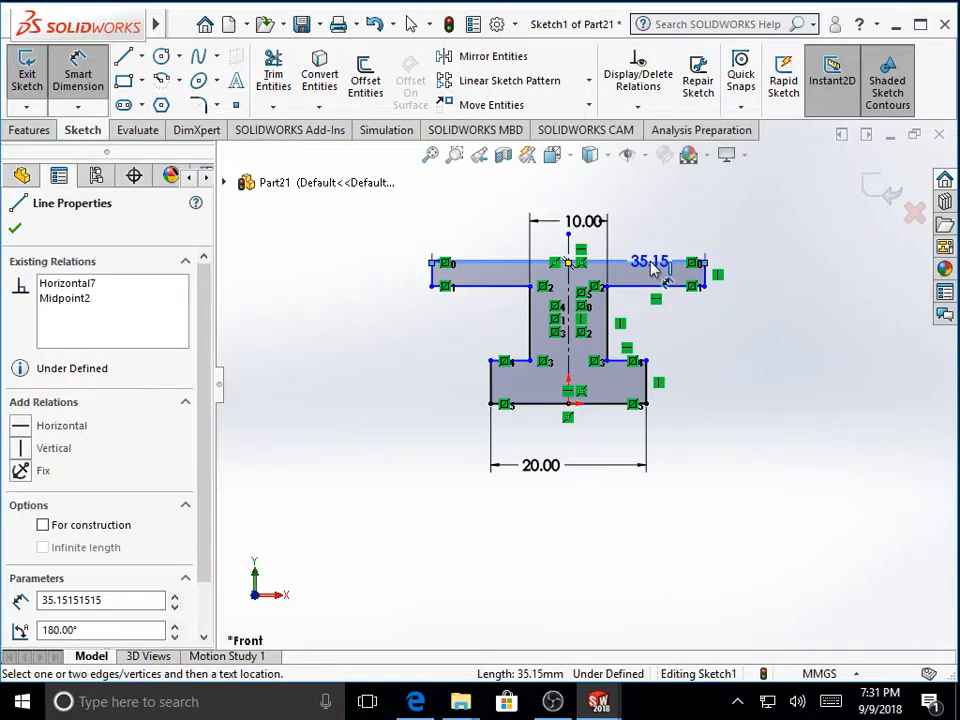
pyautogui.click(640, 152)
pyautogui.write('5')
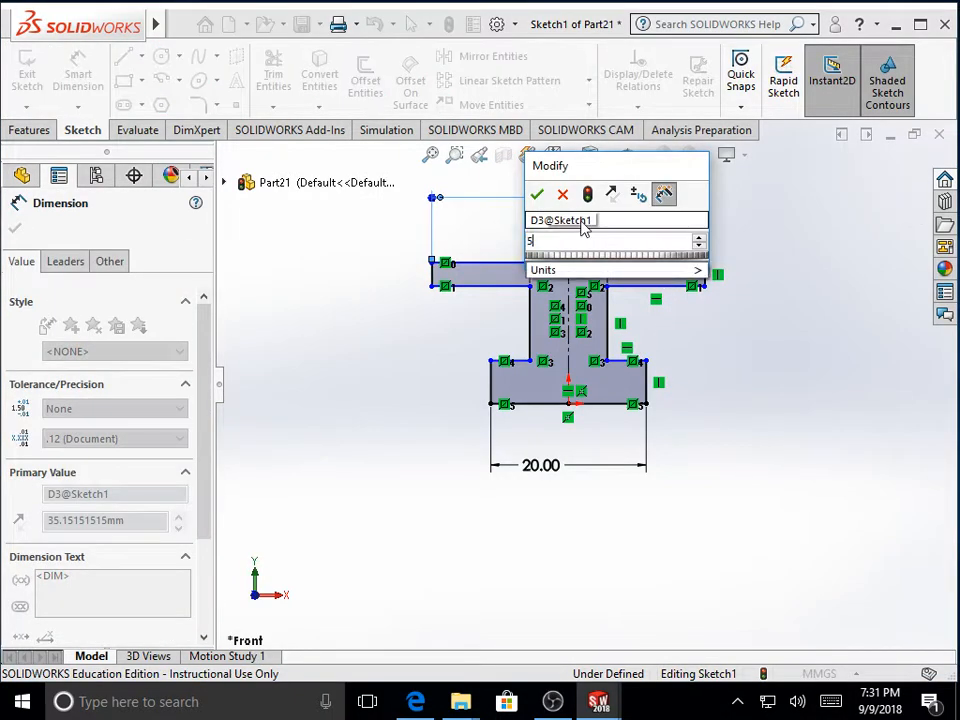
pyautogui.write('0')
pyautogui.press('Return')
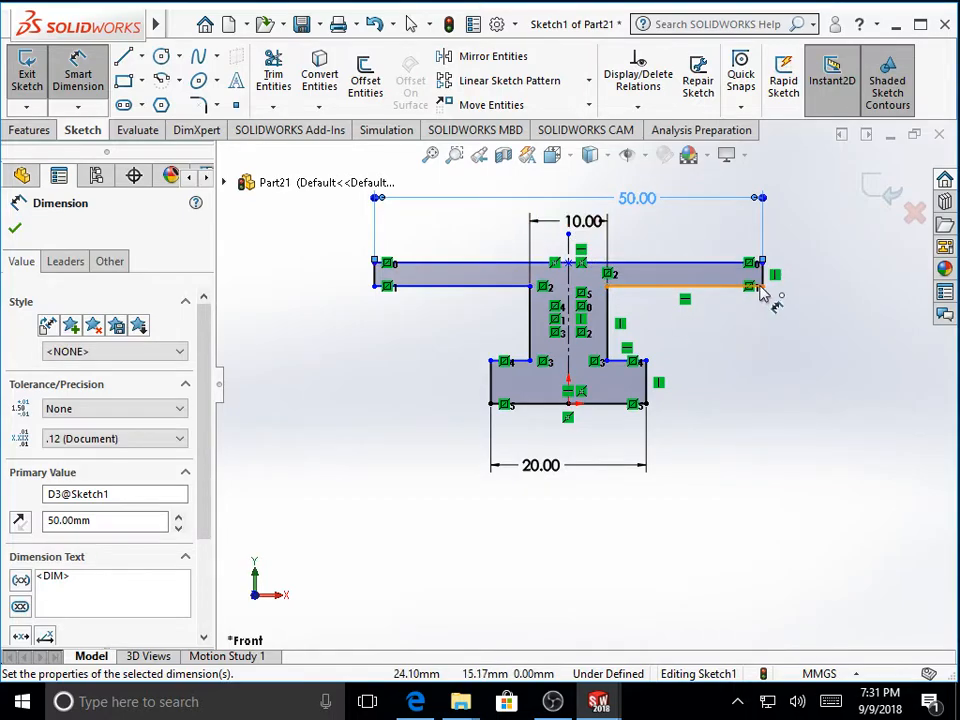
# Dimension the flange's thickness at its right end as 5 mm
pyautogui.click(764, 276)
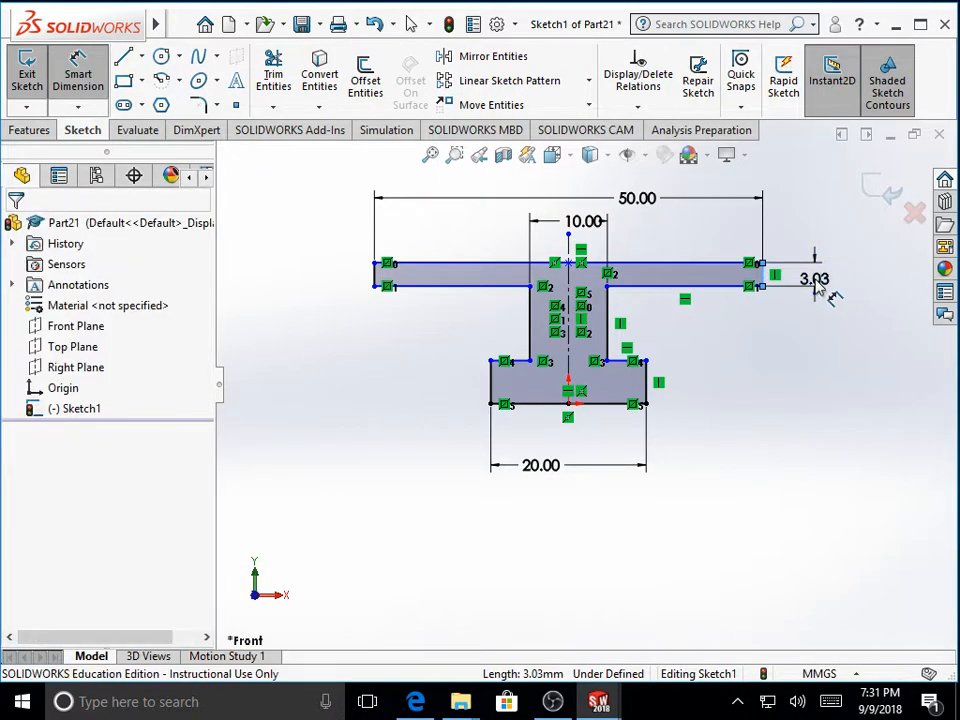
pyautogui.click(818, 287)
pyautogui.write('5')
pyautogui.press('Return')
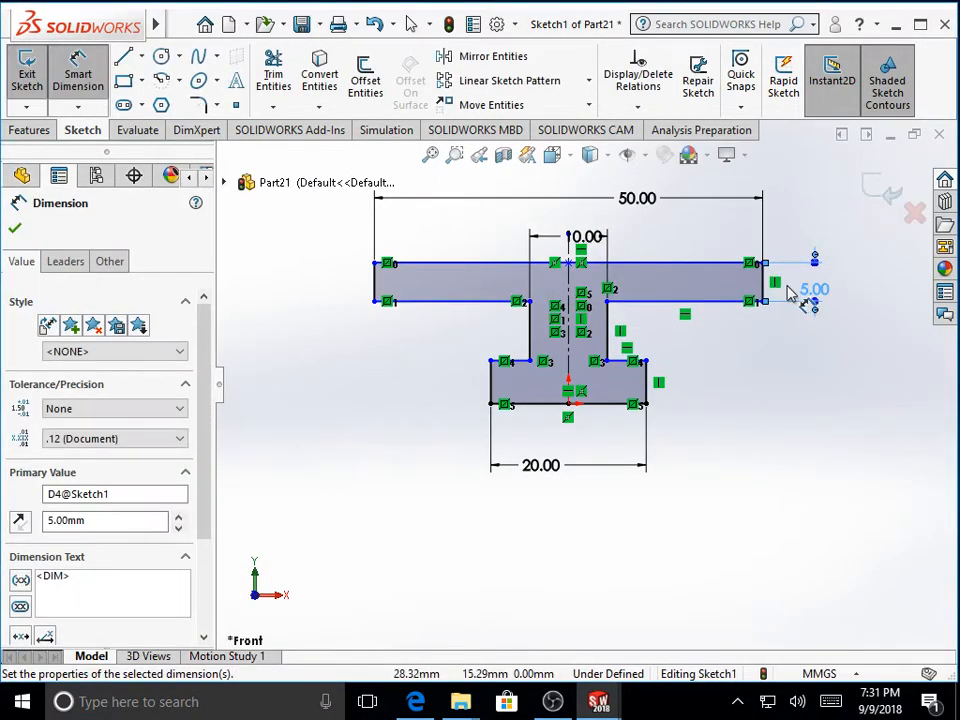
pyautogui.click(663, 303)
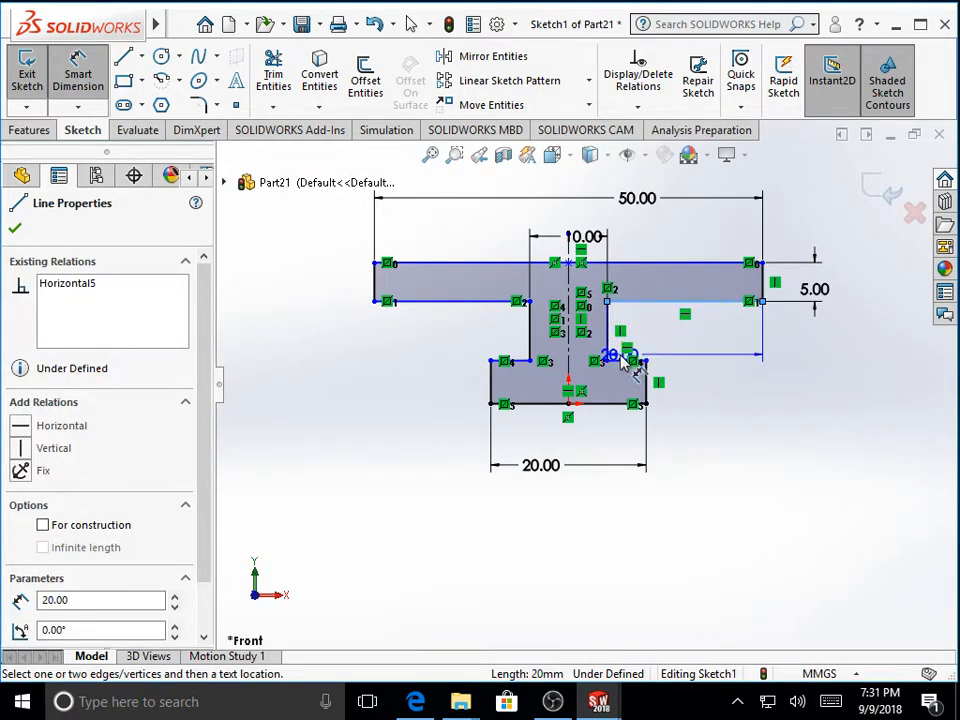
pyautogui.click(622, 362)
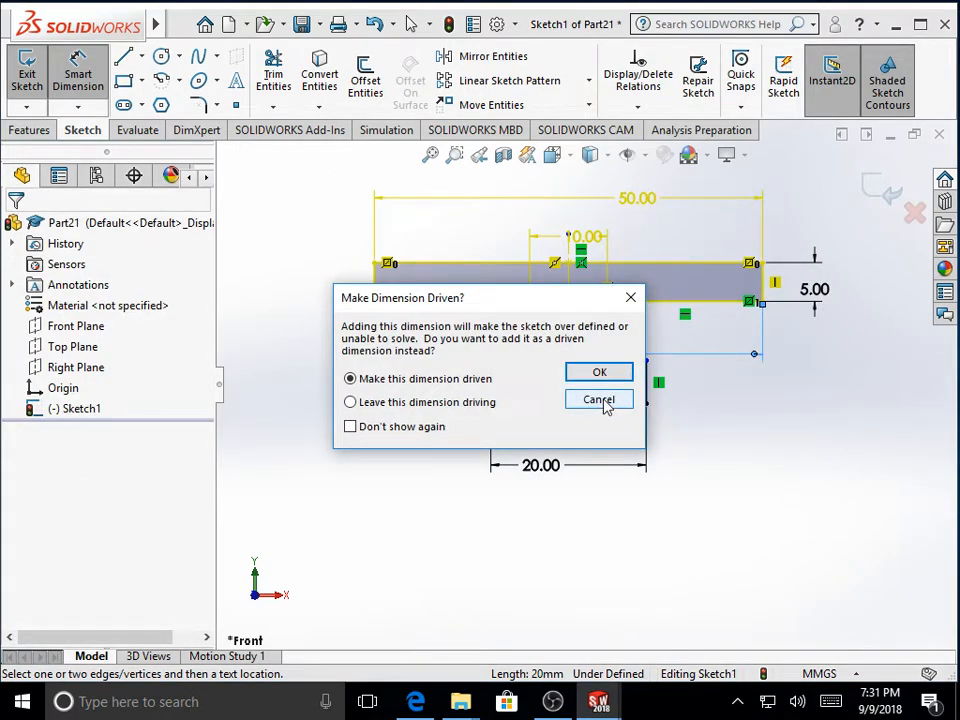
pyautogui.click(603, 401)
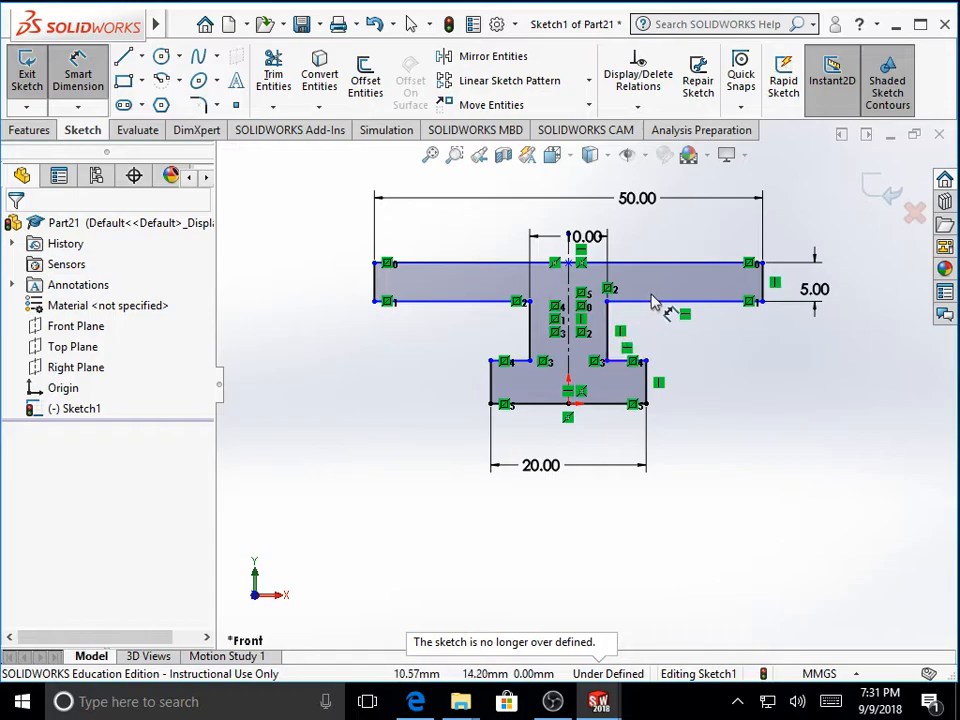
# Dimension the vertical distance from the flange's underside to the hub's shoulder edge as 25 mm and end dimensioning
pyautogui.scroll(-2, 643, 307)
pyautogui.click(592, 417)
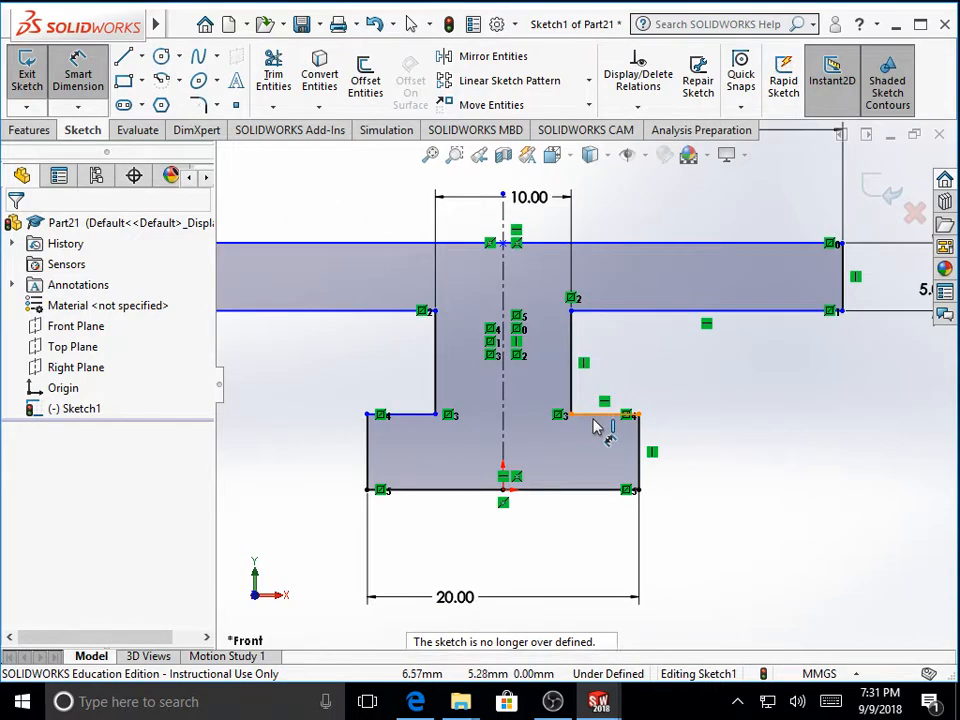
pyautogui.click(626, 312)
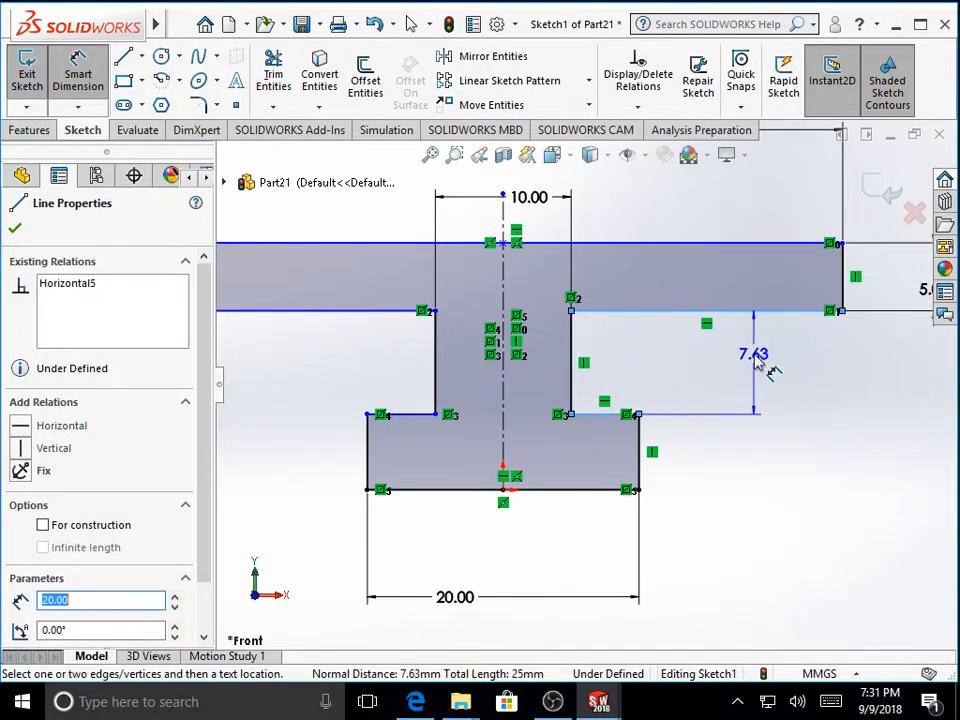
pyautogui.click(760, 368)
pyautogui.write('25')
pyautogui.press('Return')
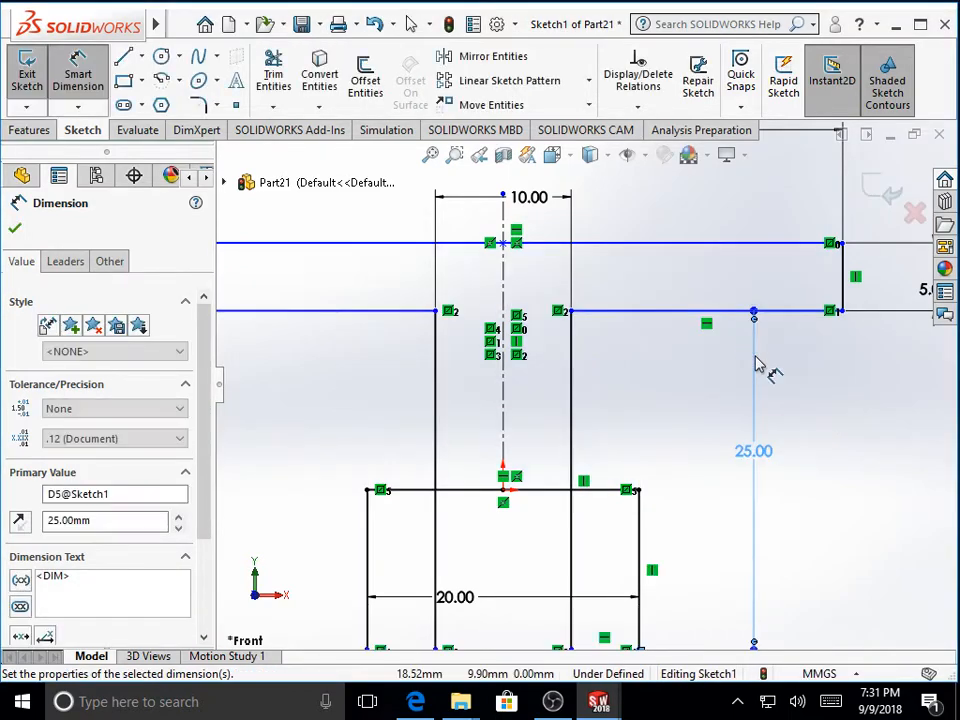
pyautogui.click(15, 230)
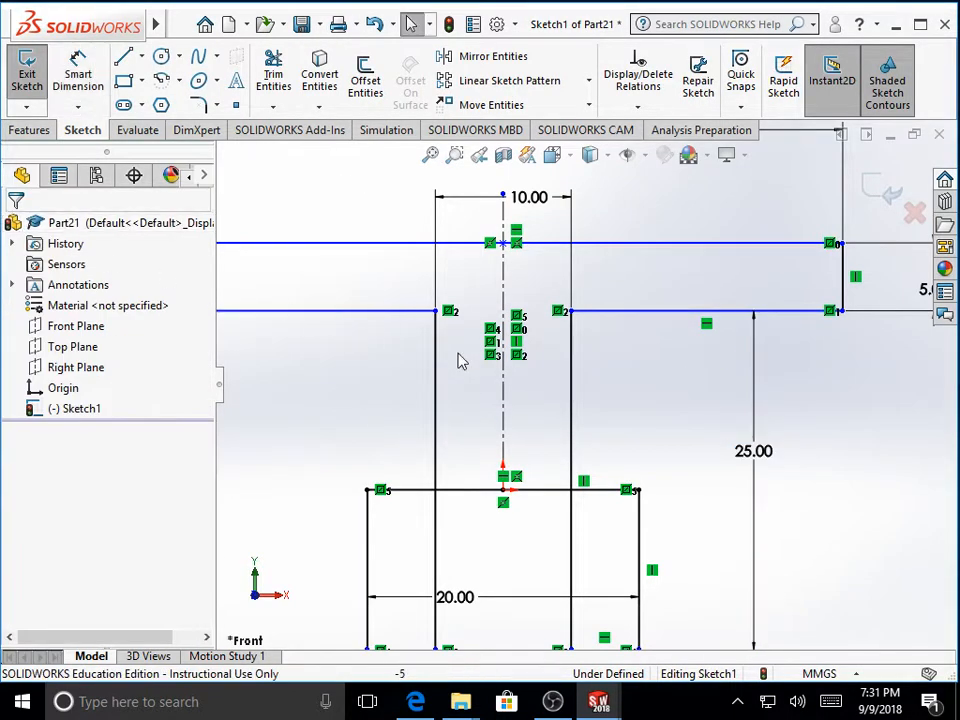
# Pull the hub's shoulder edge up above the profile's bottom edge to restore the flipped T shape, and deselect it
pyautogui.press('f')
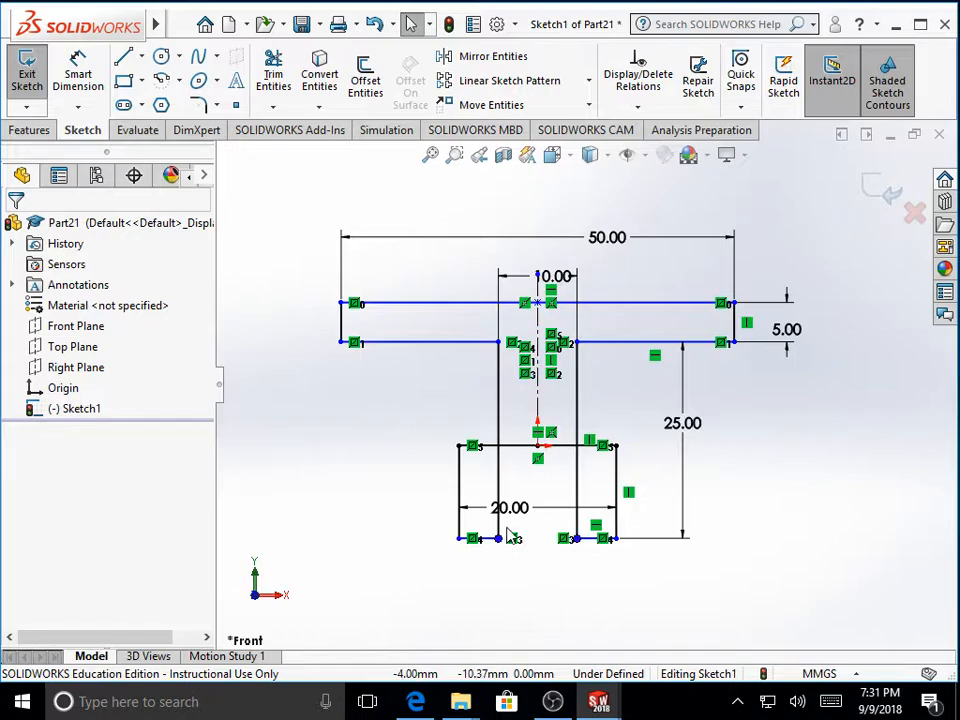
pyautogui.moveTo(591, 540)
pyautogui.mouseDown()
pyautogui.moveTo(606, 521)
pyautogui.moveTo(602, 386)
pyautogui.moveTo(577, 374)
pyautogui.mouseUp()
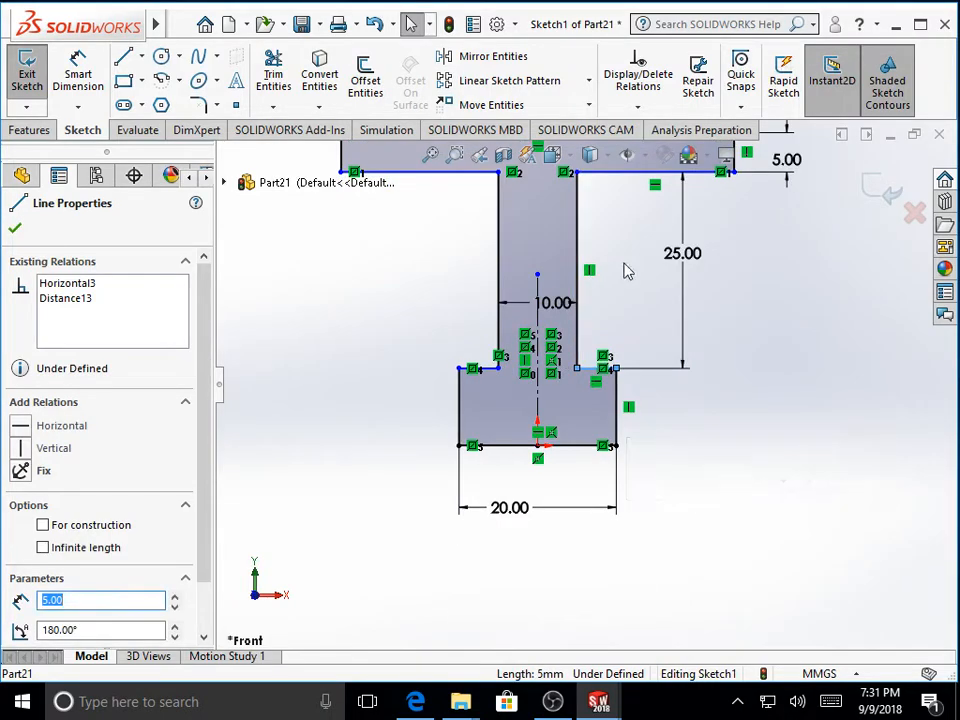
pyautogui.scroll(-4, 610, 270)
pyautogui.scroll(3, 591, 301)
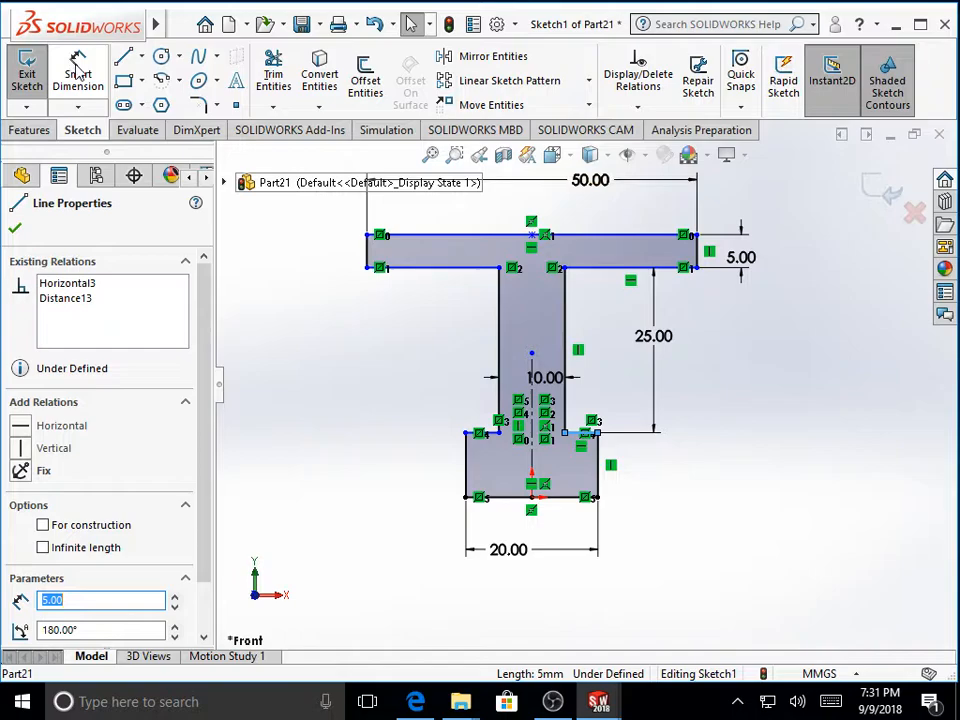
pyautogui.click(347, 437)
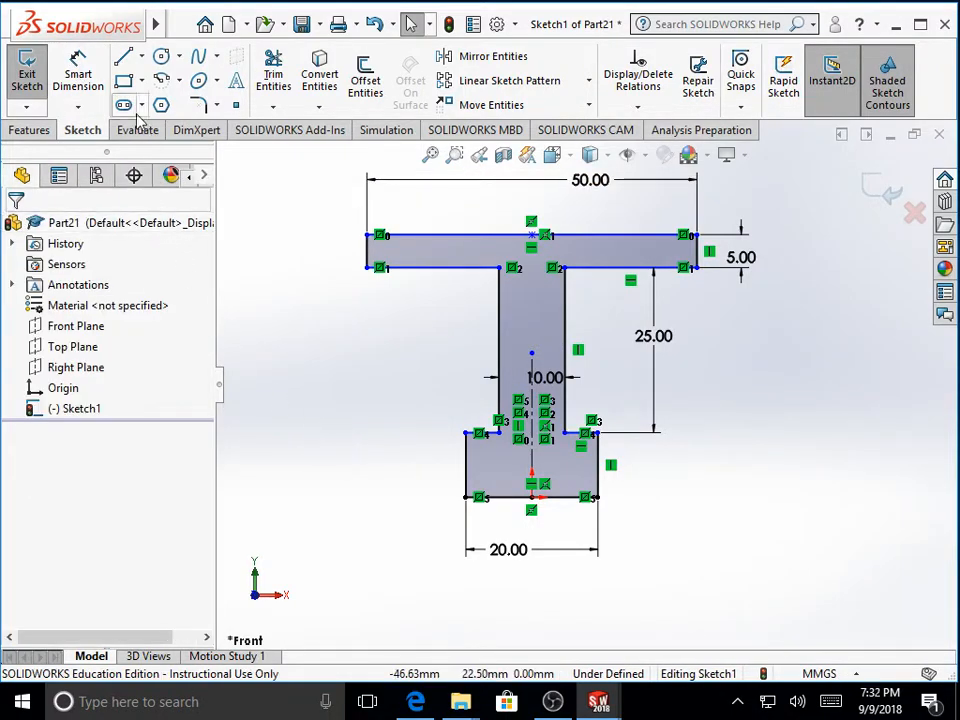
# Dimension the hub's height between the profile's bottom edge and its shoulder edge as 20 mm
pyautogui.click(78, 75)
pyautogui.click(570, 498)
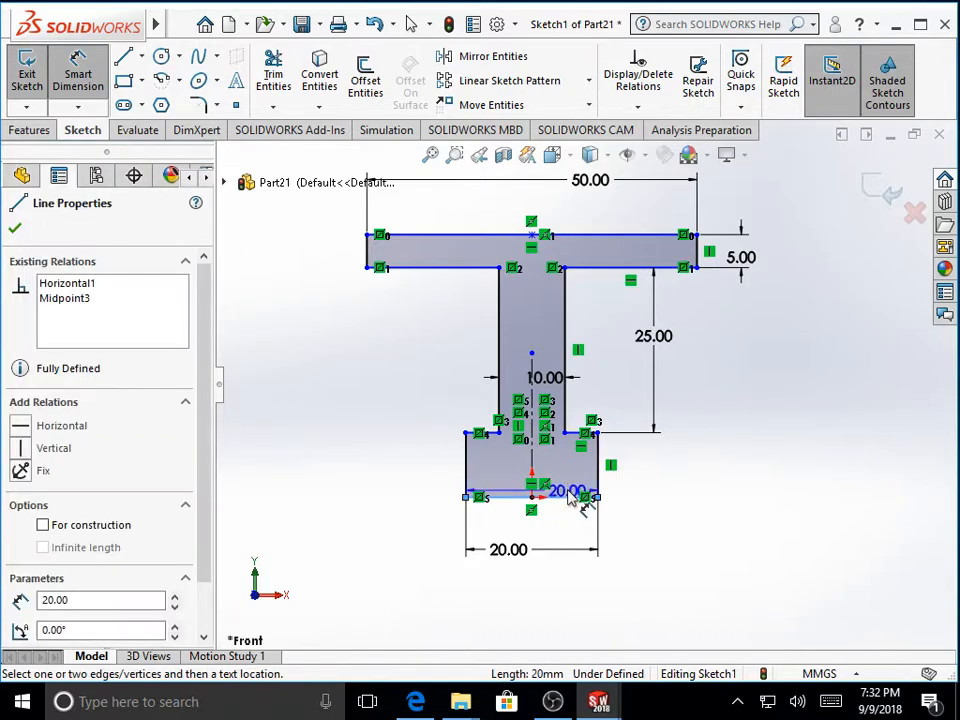
pyautogui.scroll(-1, 572, 443)
pyautogui.scroll(-2, 575, 447)
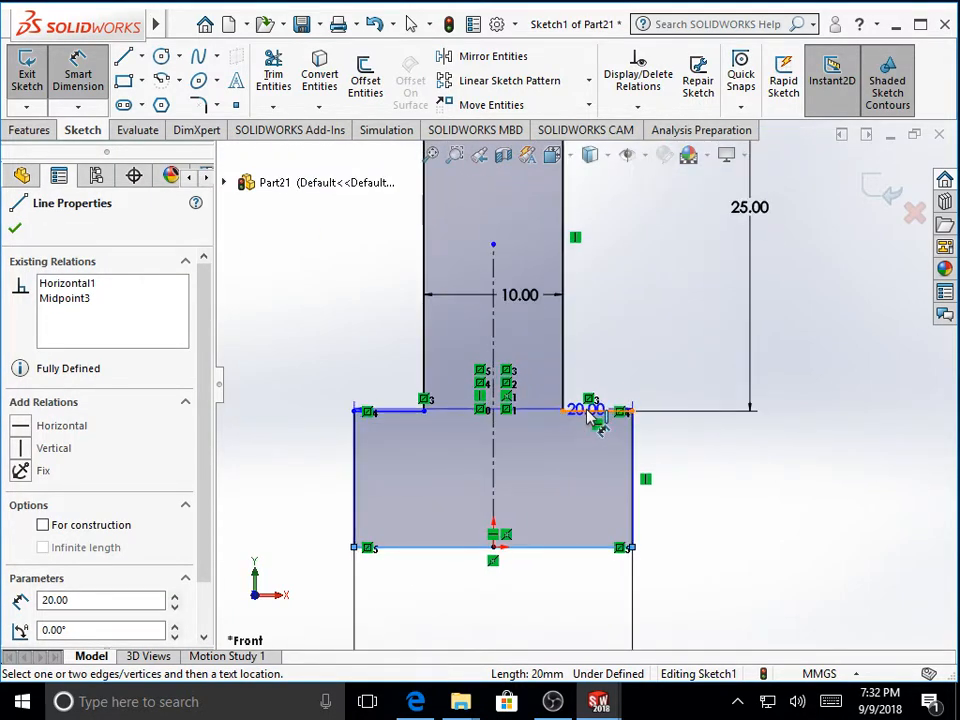
pyautogui.click(598, 411)
pyautogui.click(745, 462)
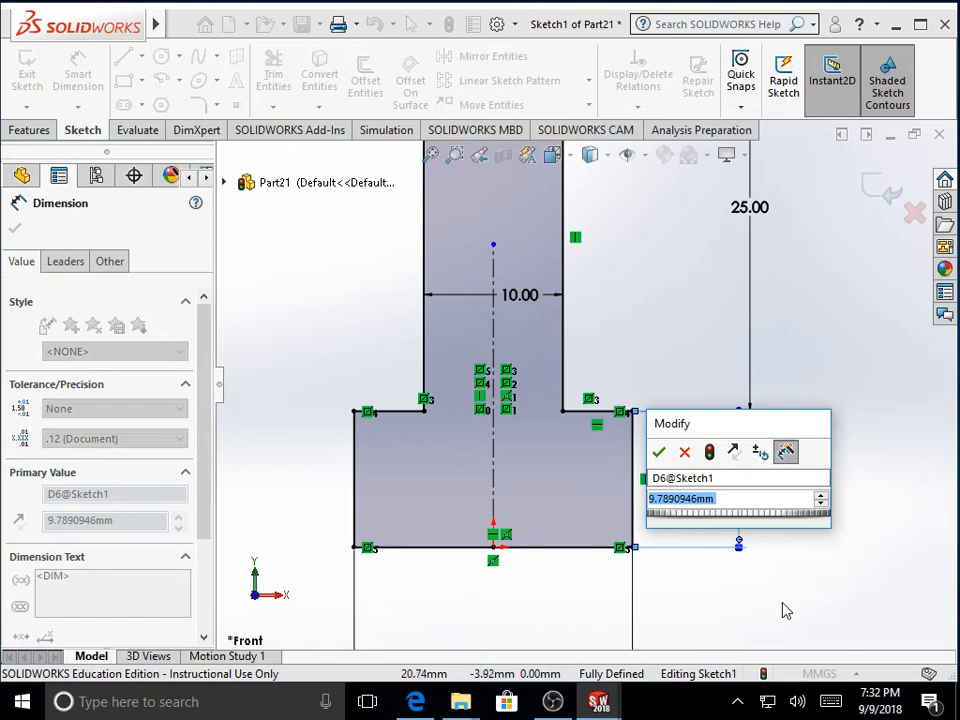
pyautogui.write('20')
pyautogui.press('Return')
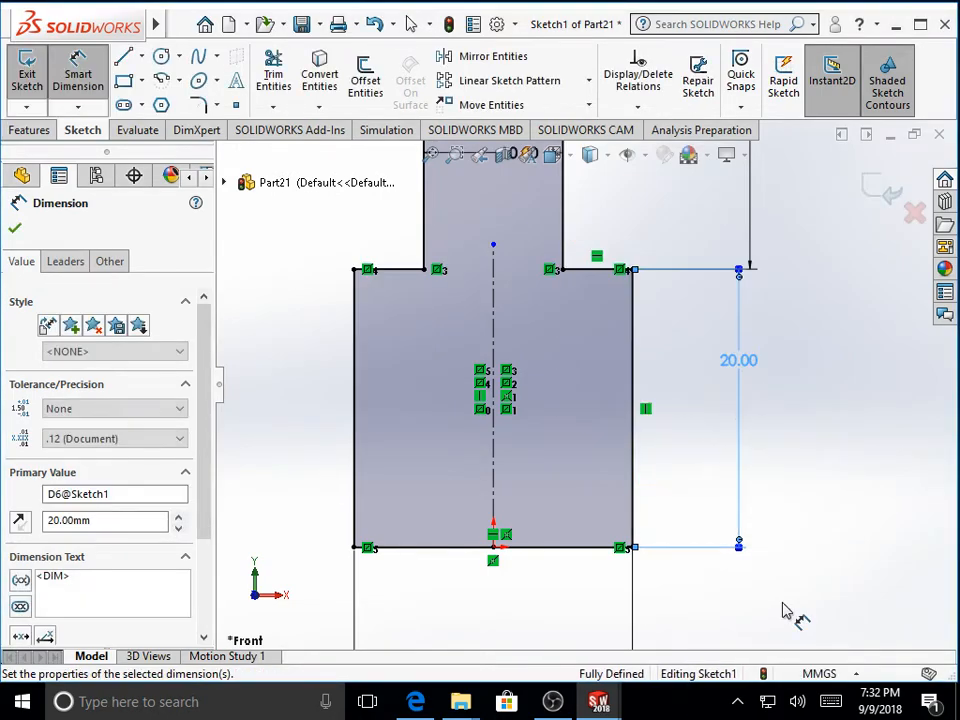
# Reposition the web's 10 mm width dimension outside the profile, to the web's left, and end dimensioning
pyautogui.press('f')
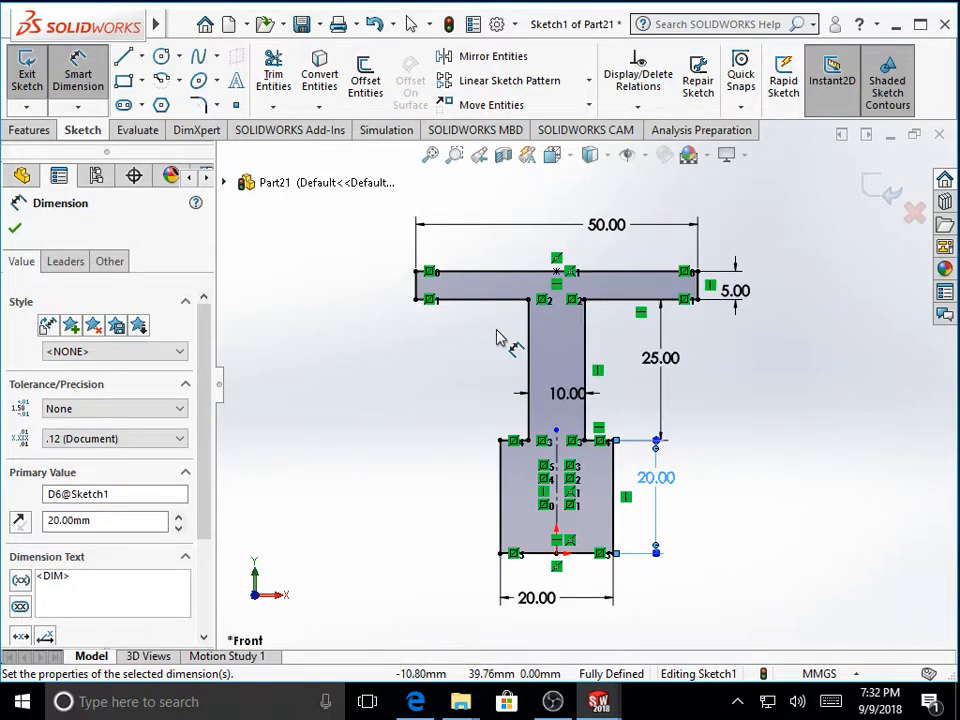
pyautogui.moveTo(583, 396); pyautogui.dragTo(476, 381)
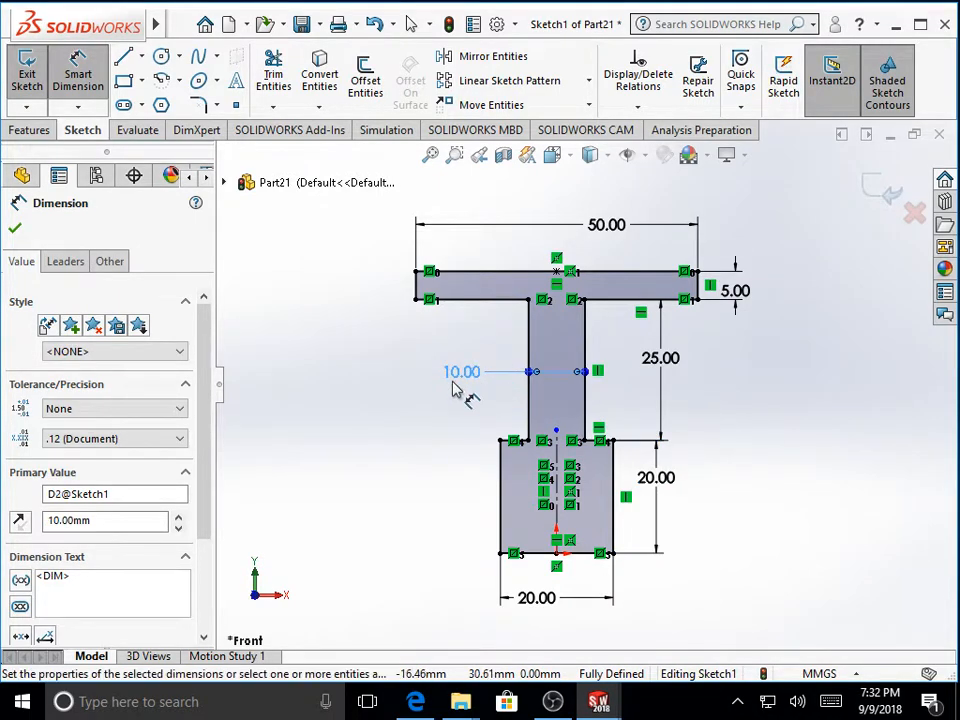
pyautogui.click(15, 230)
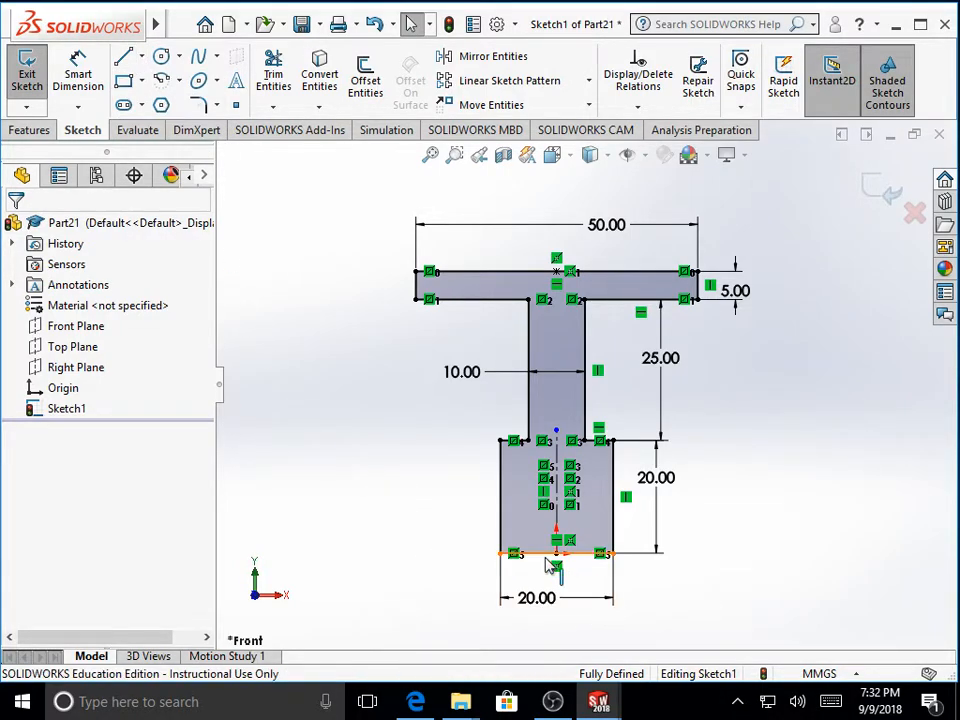
# Draw a horizontal centerline about 50 mm long along the profile's bottom edge, extending past both of its ends
pyautogui.click(141, 56)
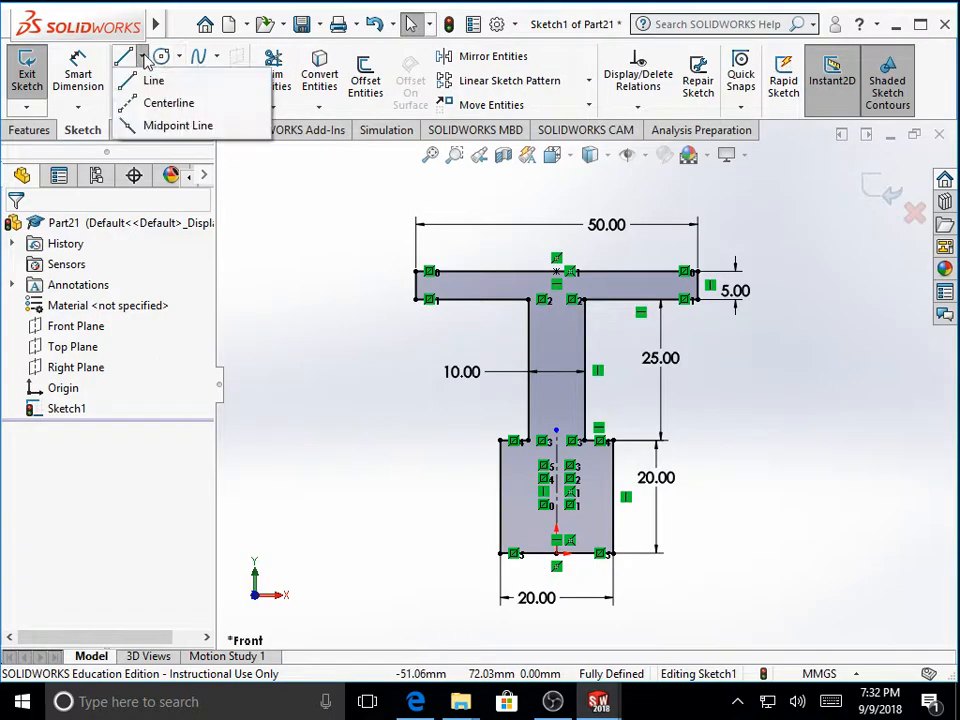
pyautogui.click(166, 104)
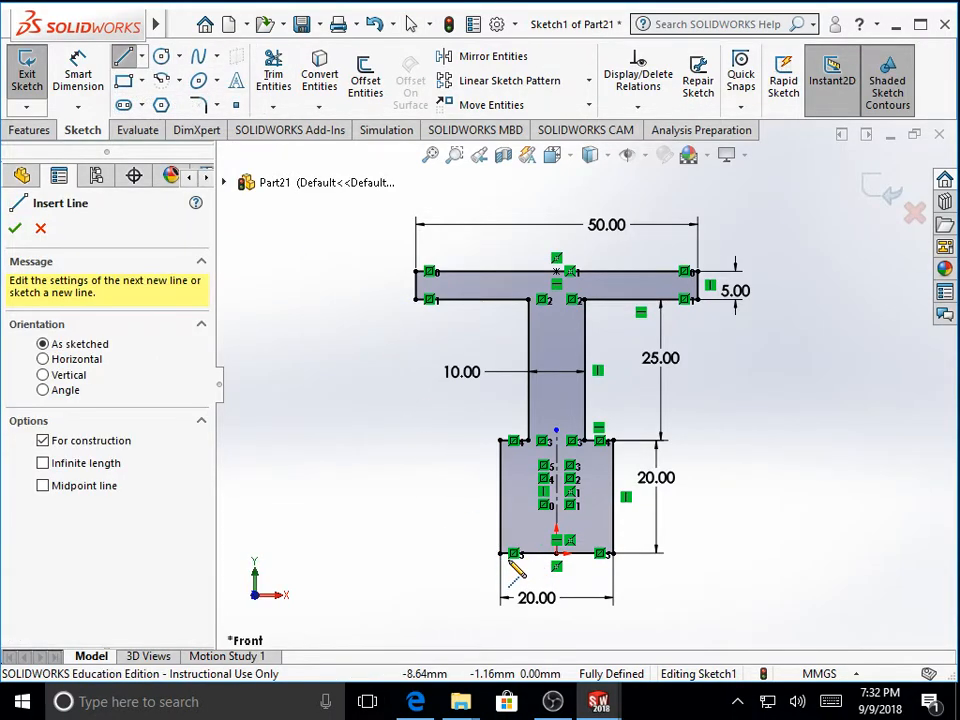
pyautogui.click(438, 553)
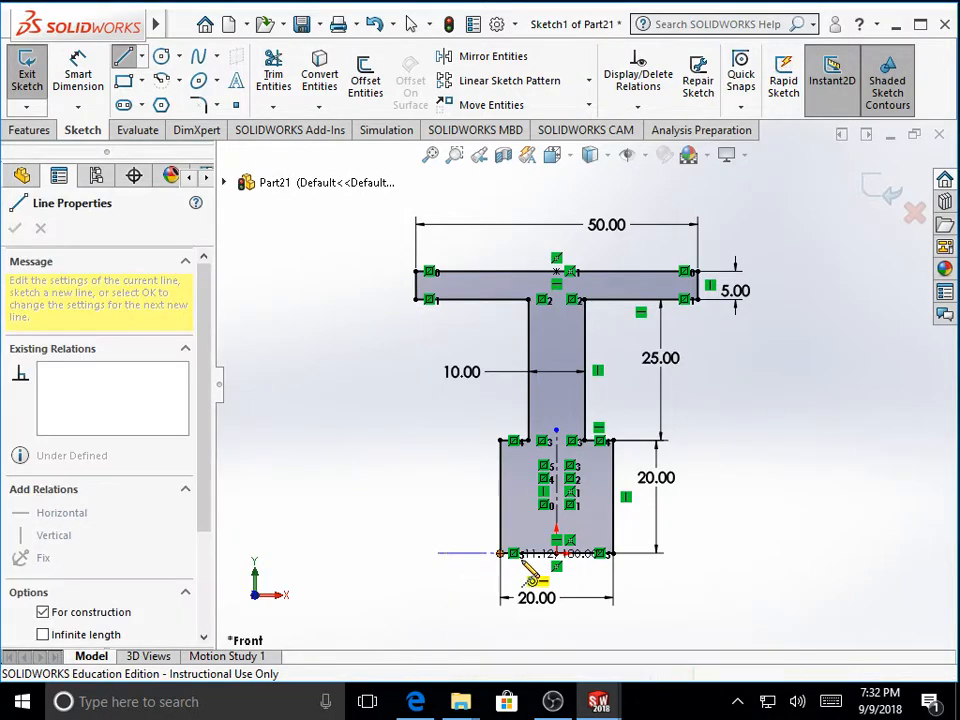
pyautogui.click(718, 553)
pyautogui.rightClick(812, 450)
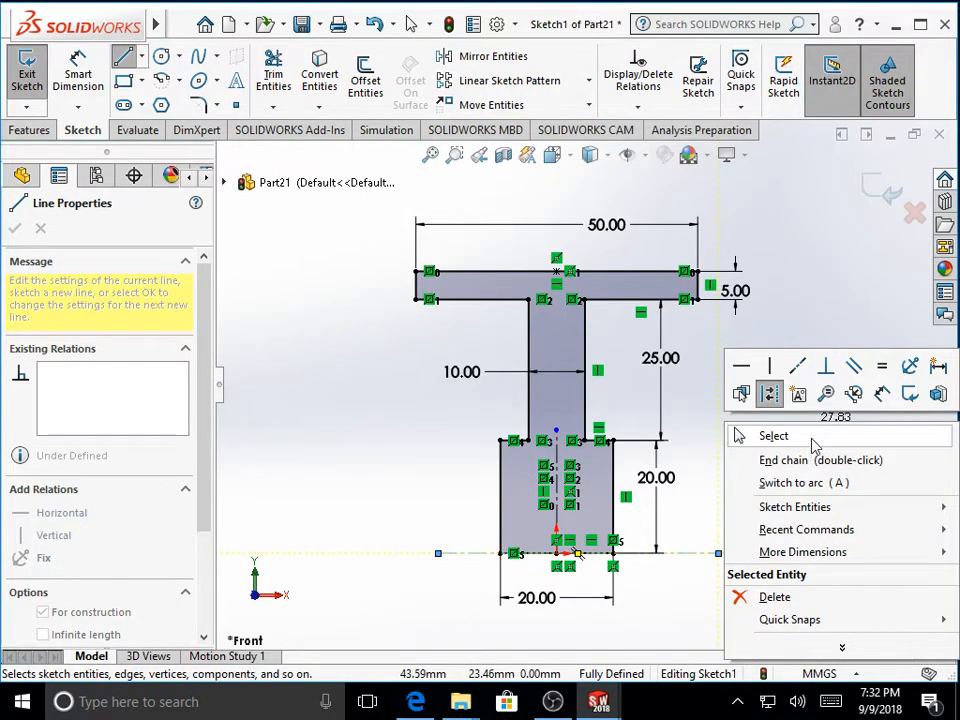
pyautogui.click(812, 440)
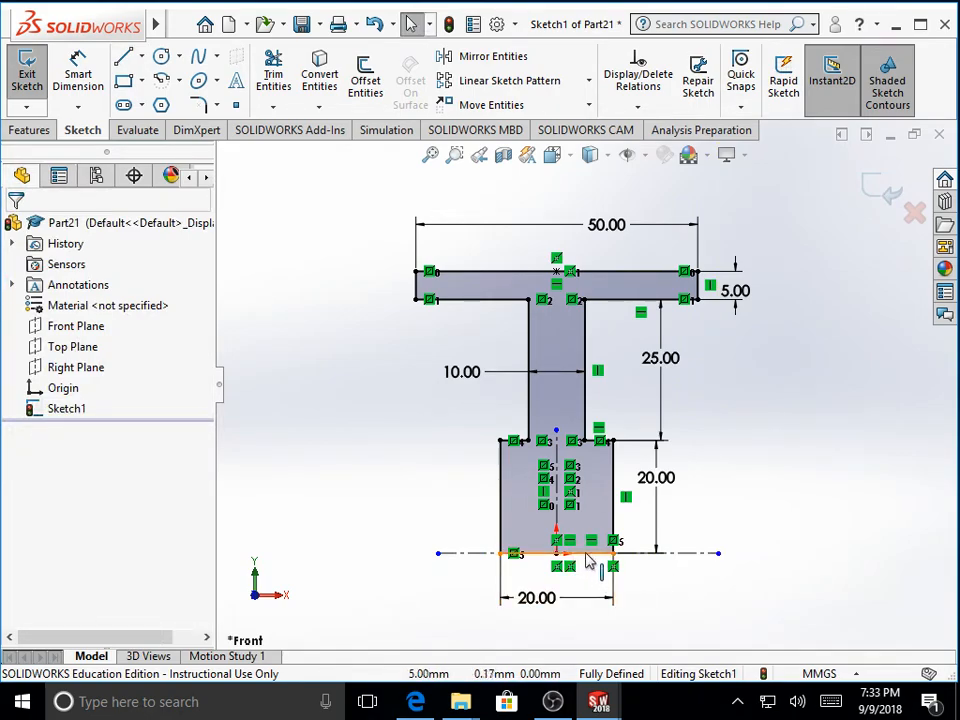
# Start a revolved boss of the profile with the horizontal centerline as its axis of revolution
pyautogui.click(30, 130)
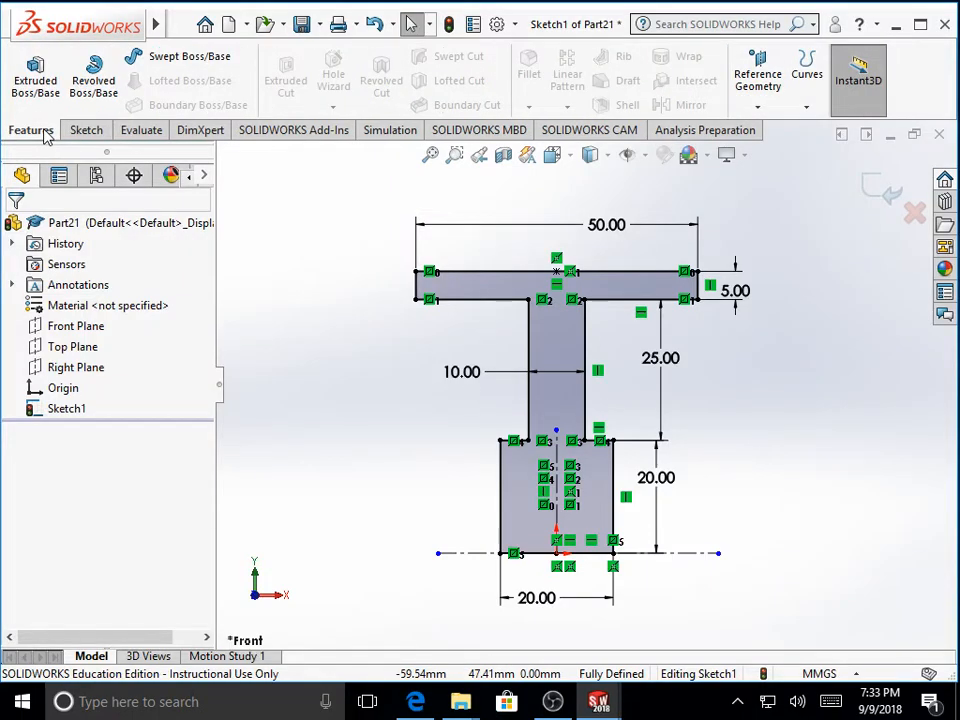
pyautogui.click(93, 100)
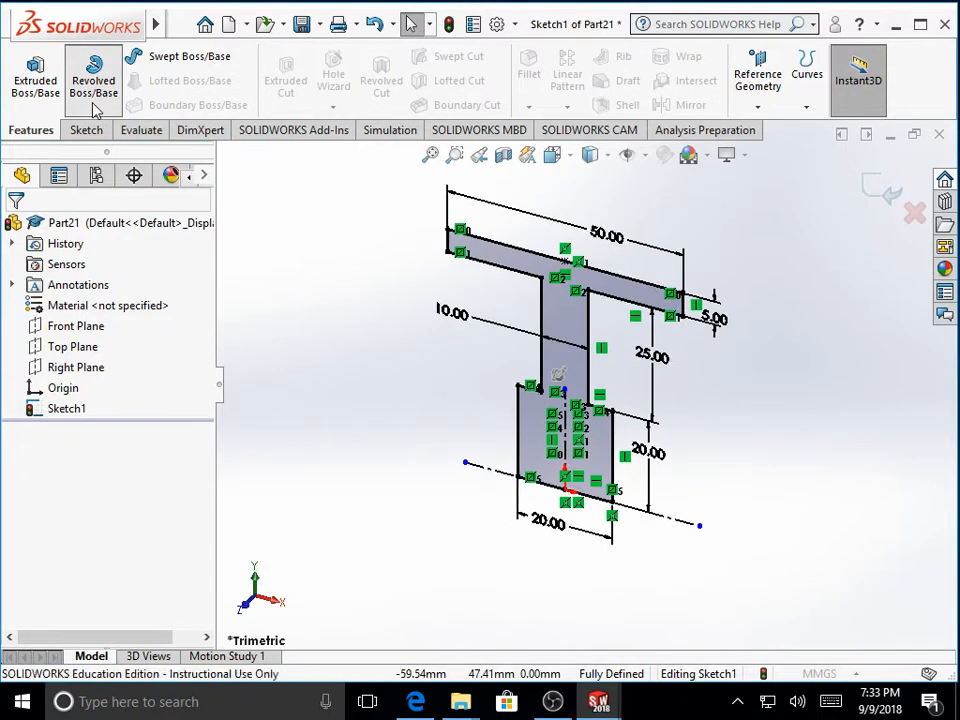
pyautogui.click(89, 288)
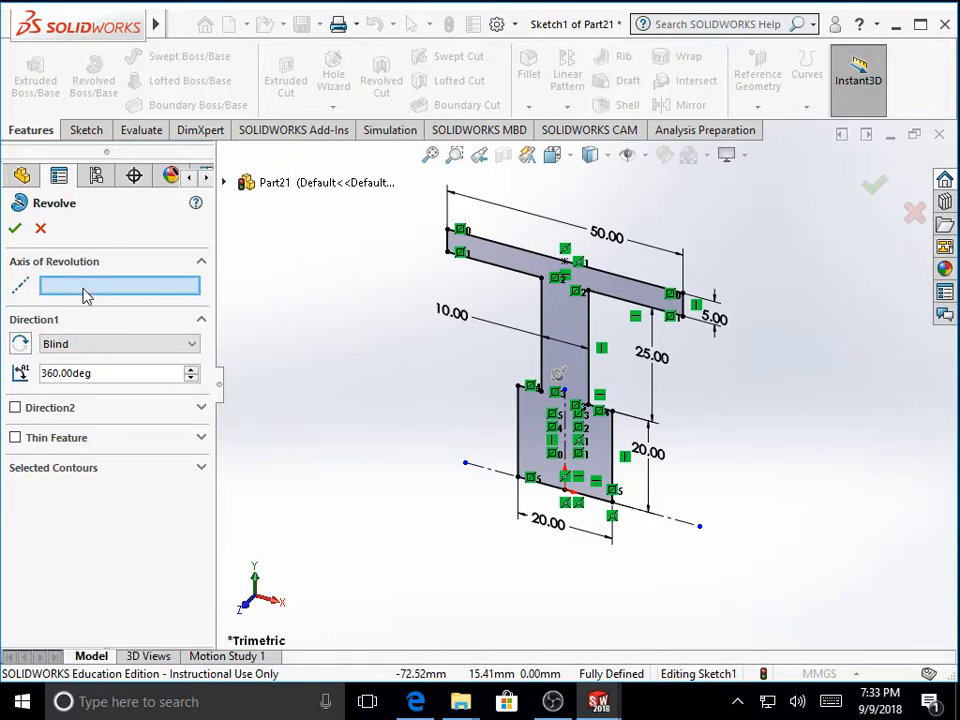
pyautogui.click(490, 477)
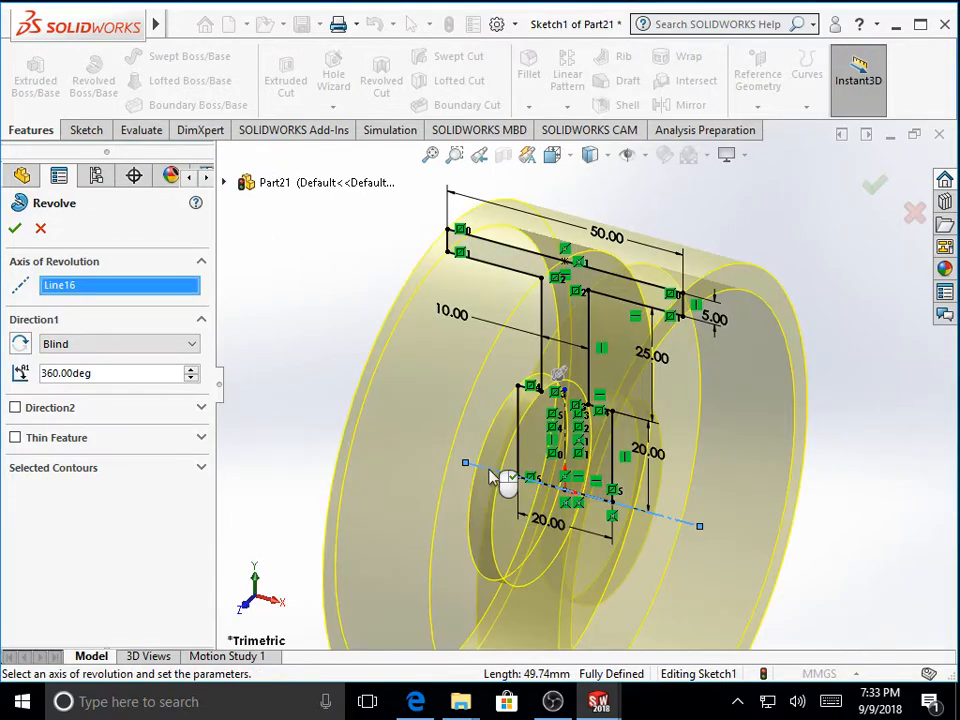
pyautogui.scroll(3, 490, 477)
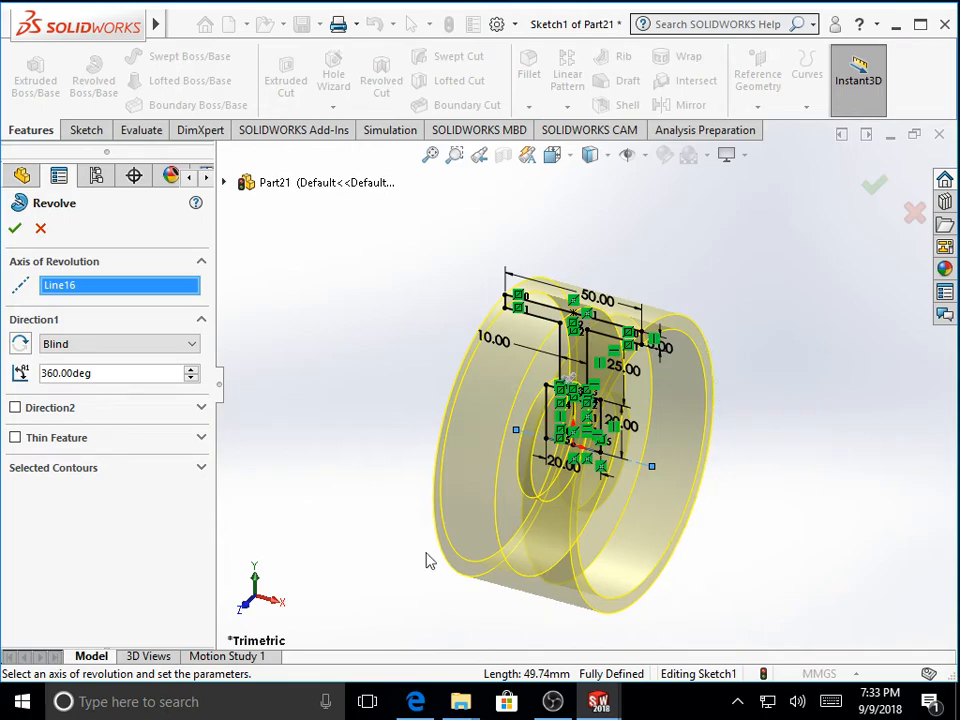
# Set the revolve angle to 90 degrees to preview a partial revolution
pyautogui.click(104, 373)
pyautogui.moveTo(105, 372); pyautogui.dragTo(5, 380)
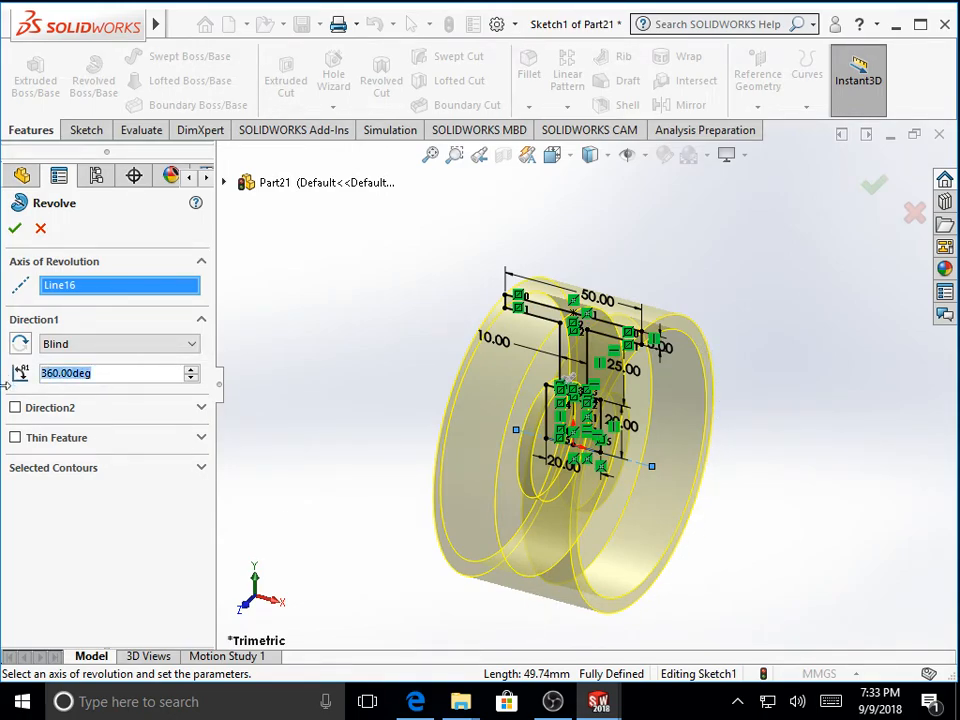
pyautogui.write('90')
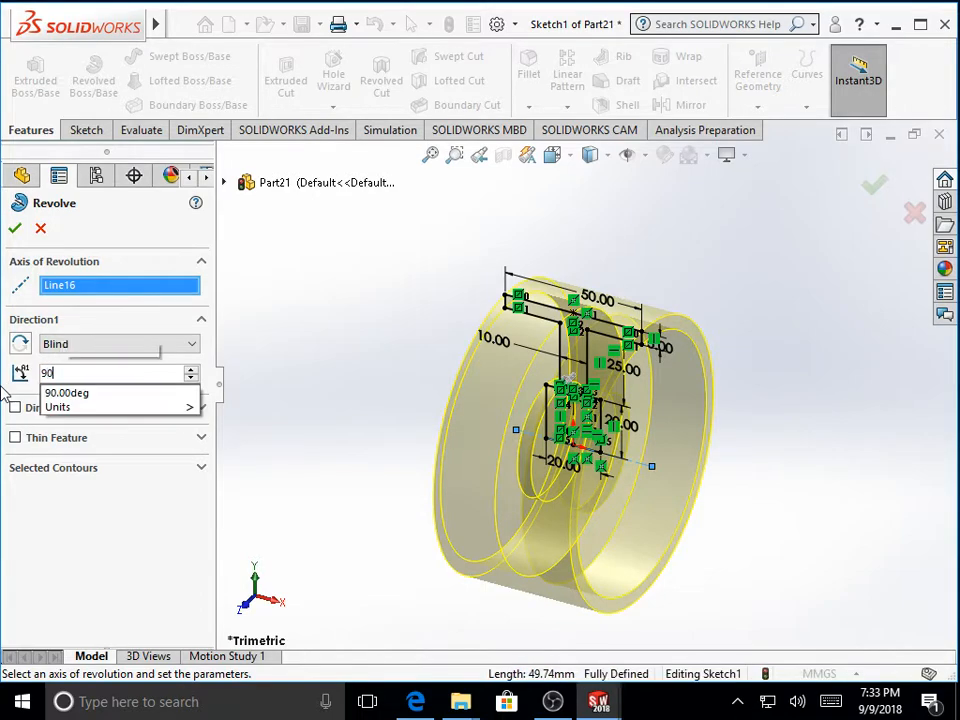
pyautogui.press('Return')
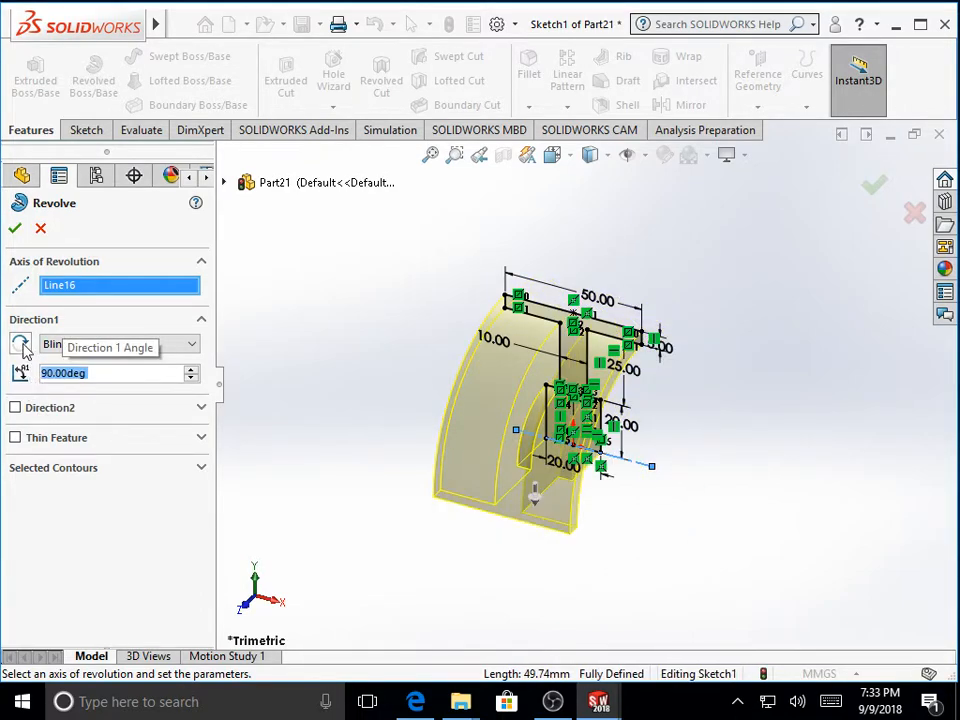
# Reverse the revolve direction, set the angle to 360 degrees and accept the revolved boss
pyautogui.click(21, 345)
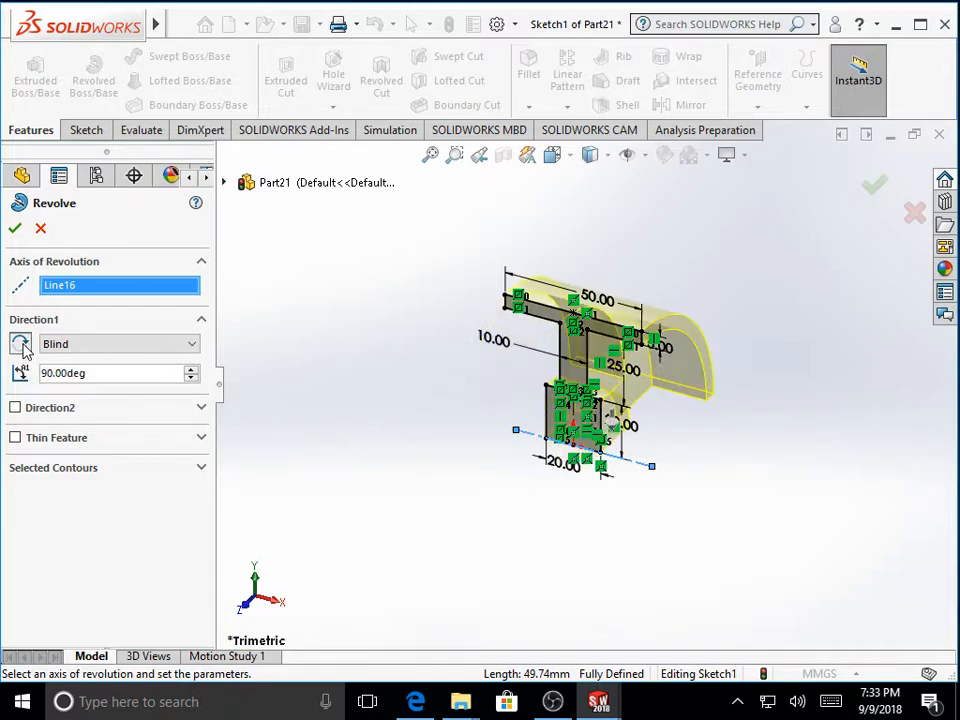
pyautogui.moveTo(191, 369); pyautogui.dragTo(191, 372)
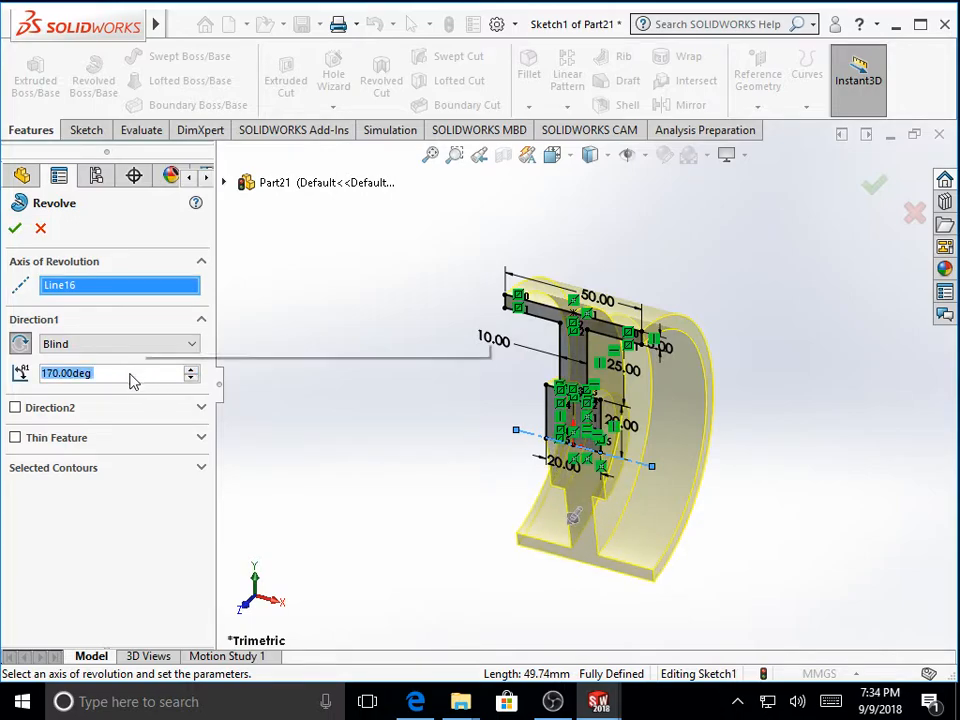
pyautogui.write('360')
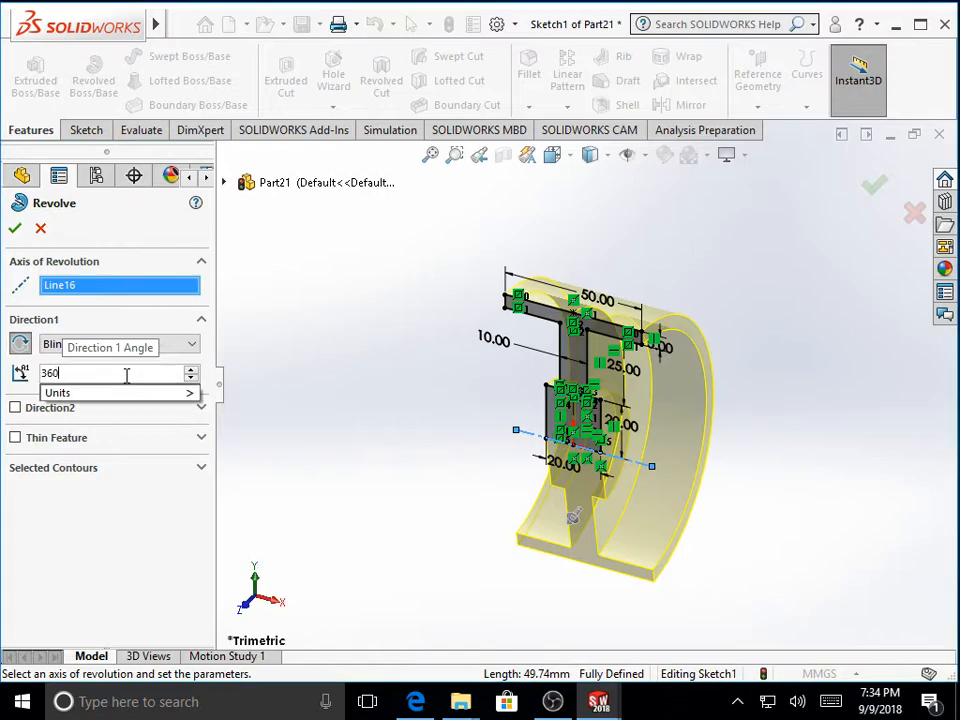
pyautogui.press('Return')
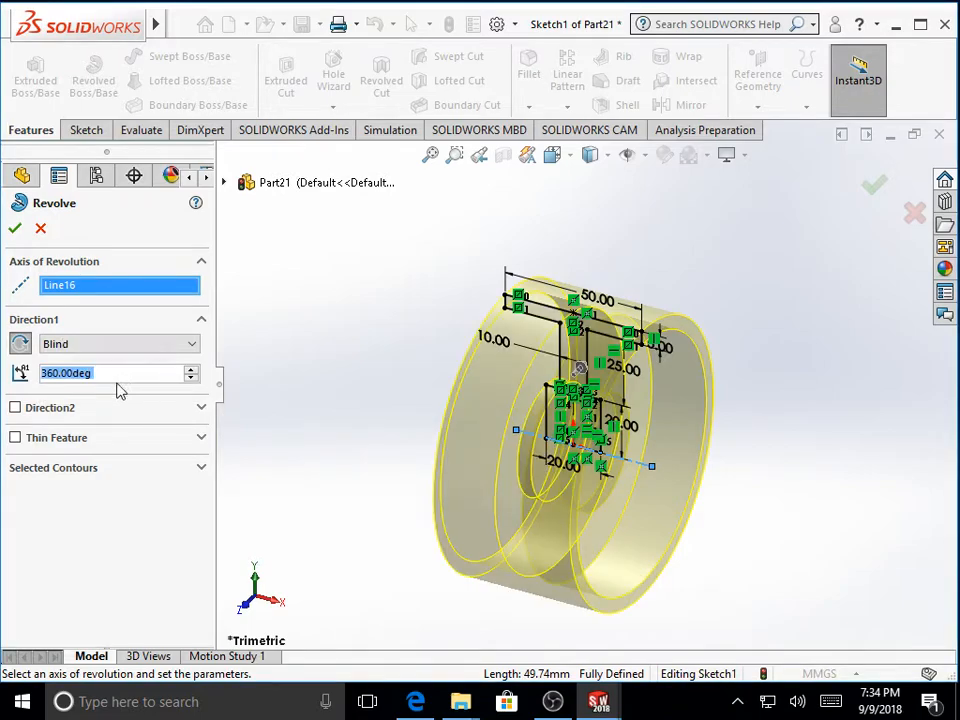
pyautogui.click(16, 229)
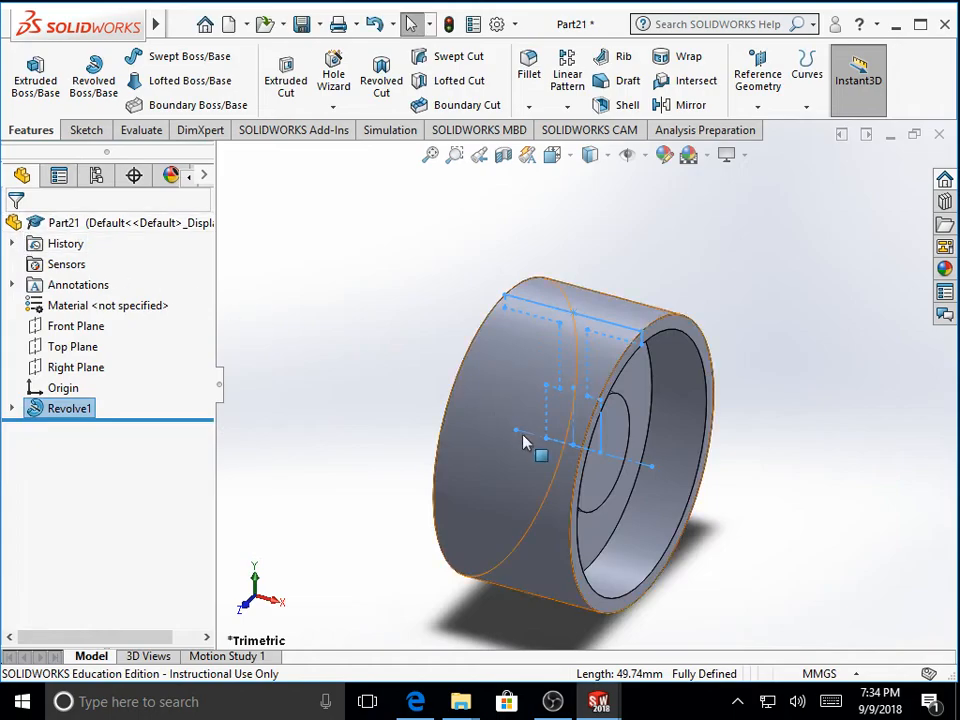
pyautogui.scroll(-2, 680, 600)
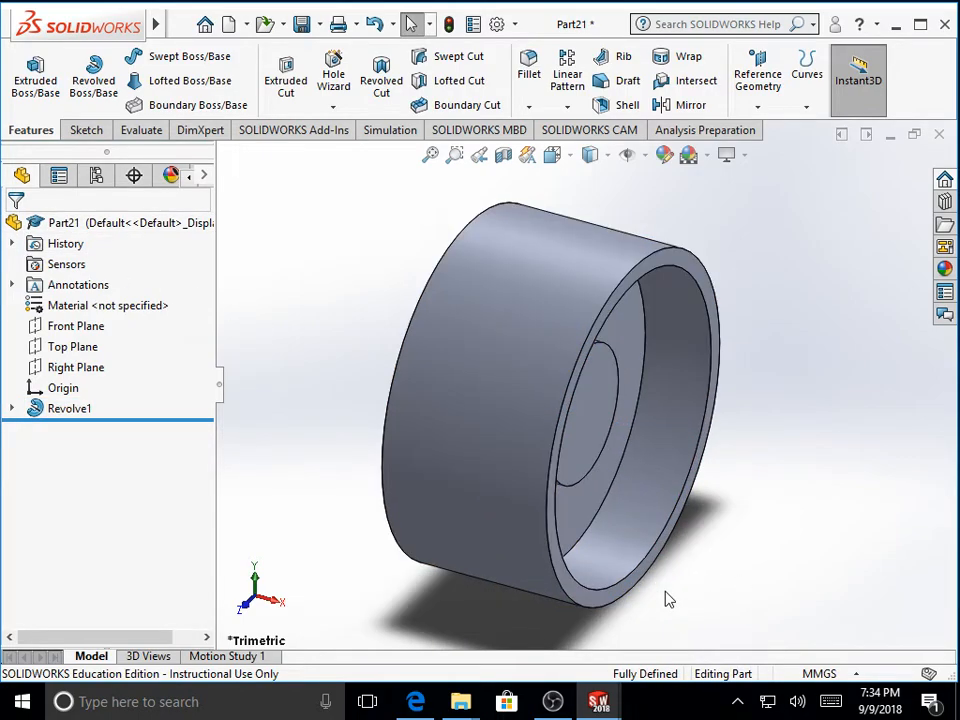
pyautogui.moveTo(743, 431); pyautogui.dragTo(740, 362, button='middle')
pyautogui.rightClick(742, 368)
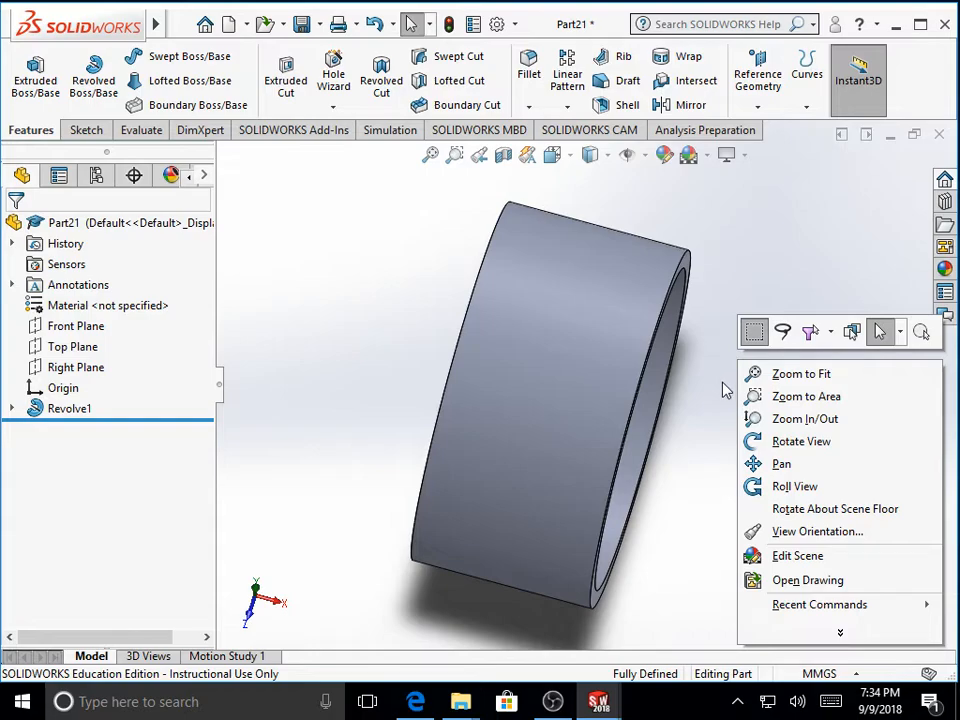
# Rotate the model to examine the revolved wheel's outer rim, both open sides and central hub
pyautogui.click(779, 445)
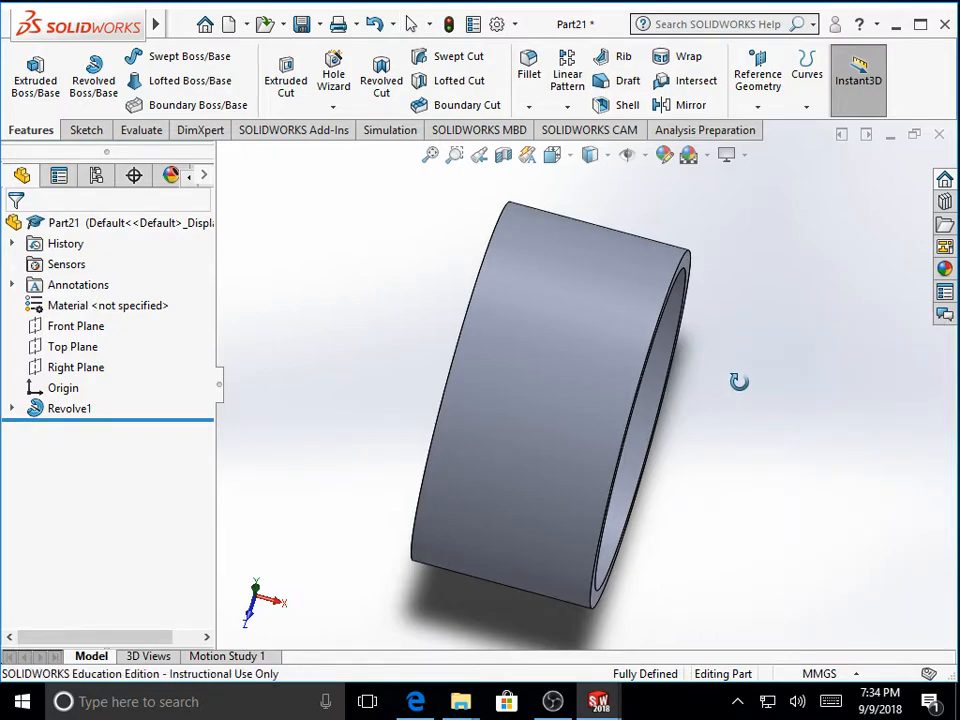
pyautogui.moveTo(739, 381); pyautogui.dragTo(751, 413)
pyautogui.rightClick(748, 363)
pyautogui.click(770, 376)
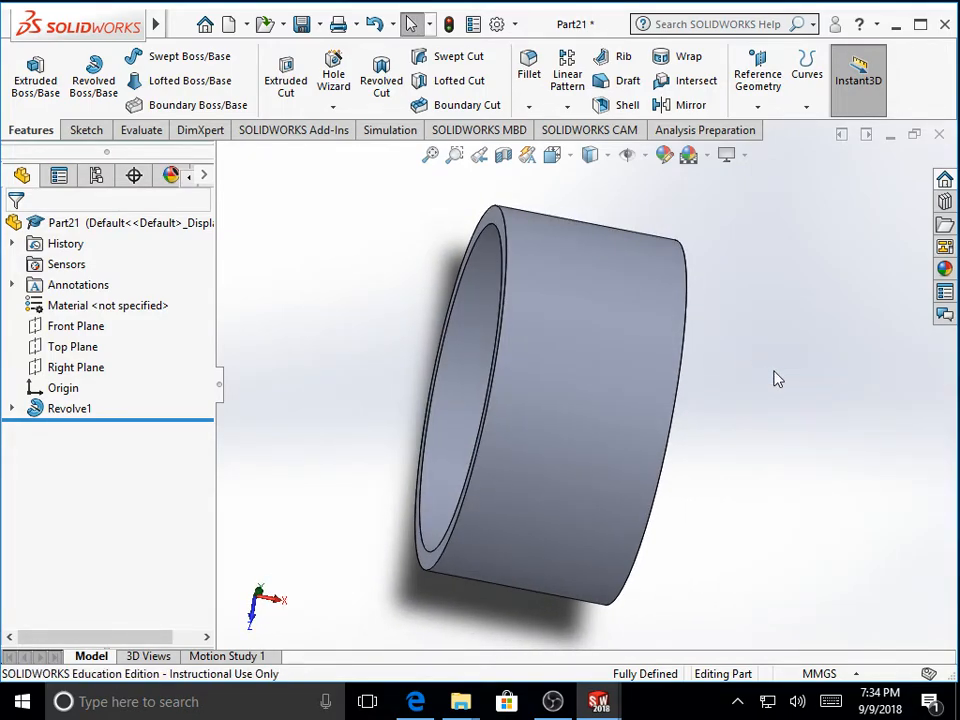
pyautogui.moveTo(778, 379); pyautogui.dragTo(463, 606, button='middle')
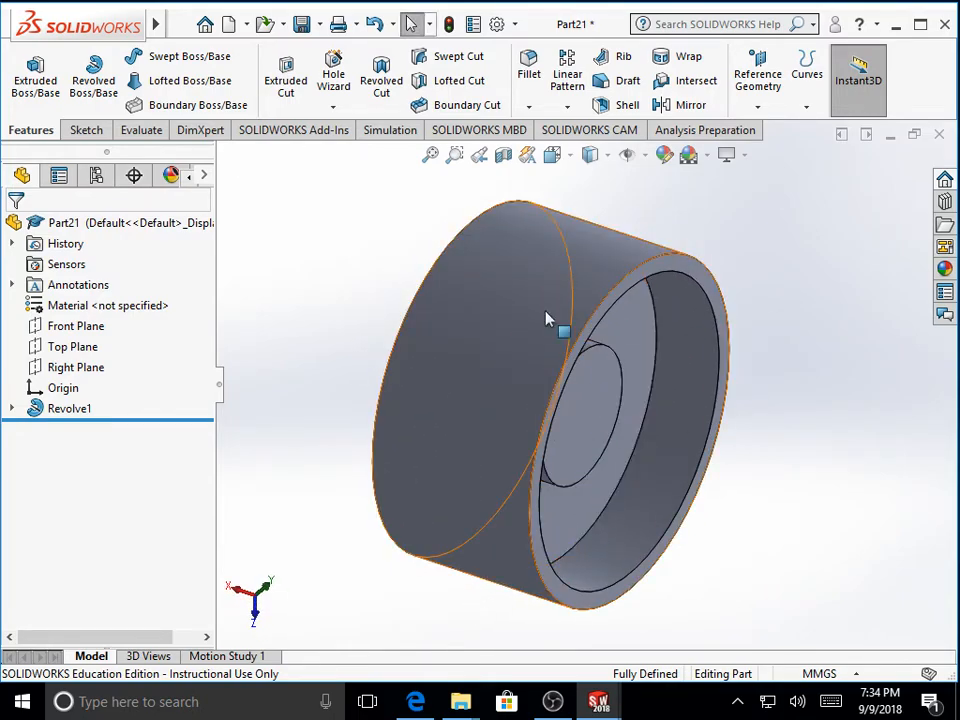
# Set the view orientation of the wheel to Isometric
pyautogui.click(561, 165)
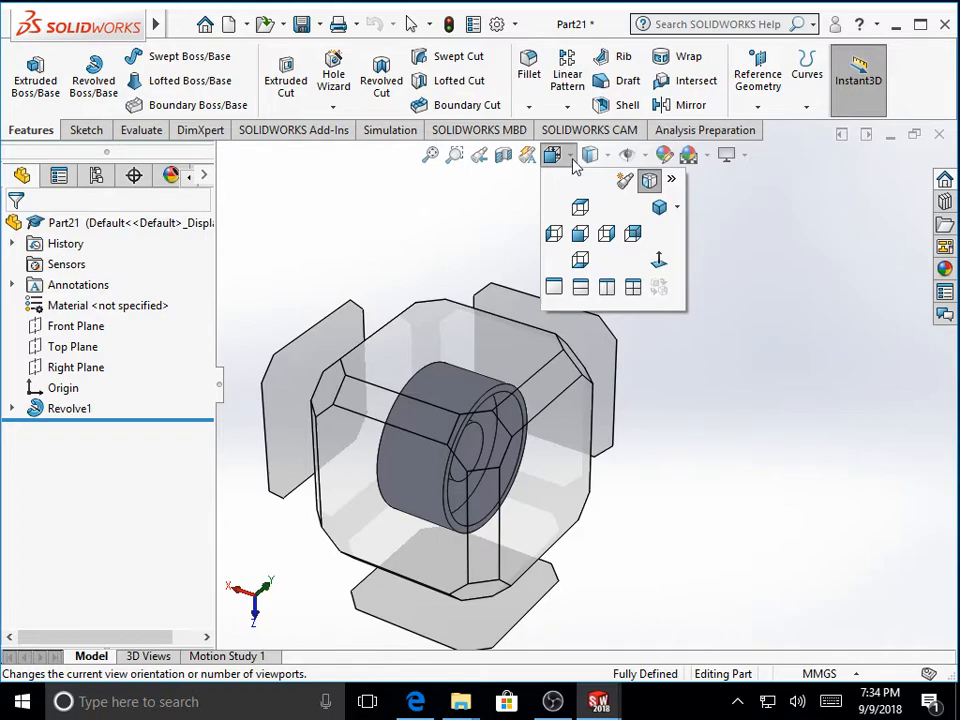
pyautogui.click(678, 207)
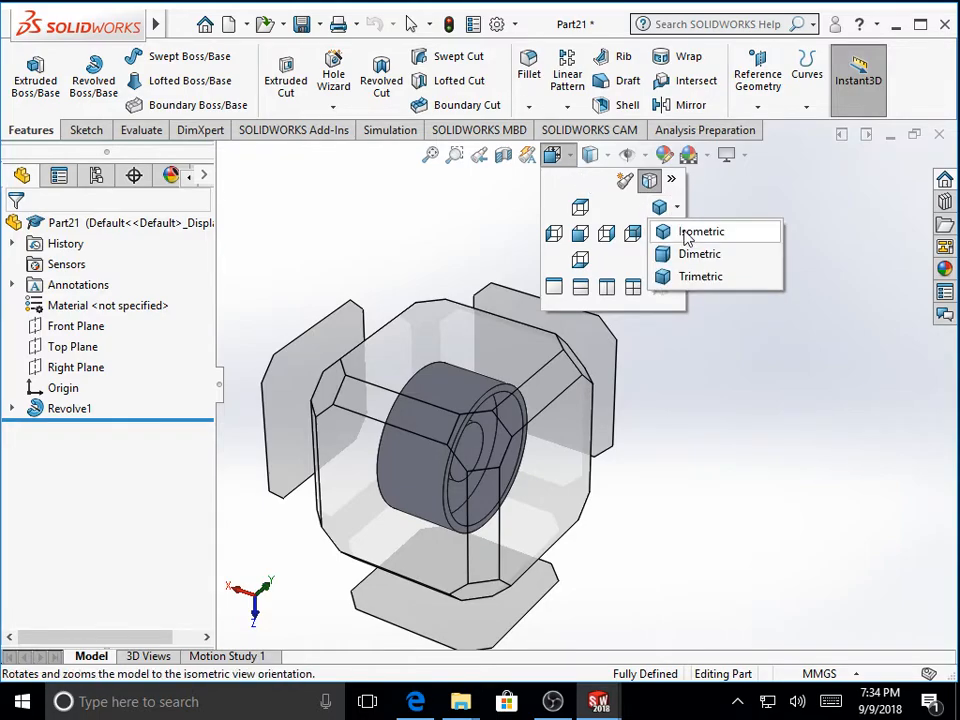
pyautogui.click(686, 233)
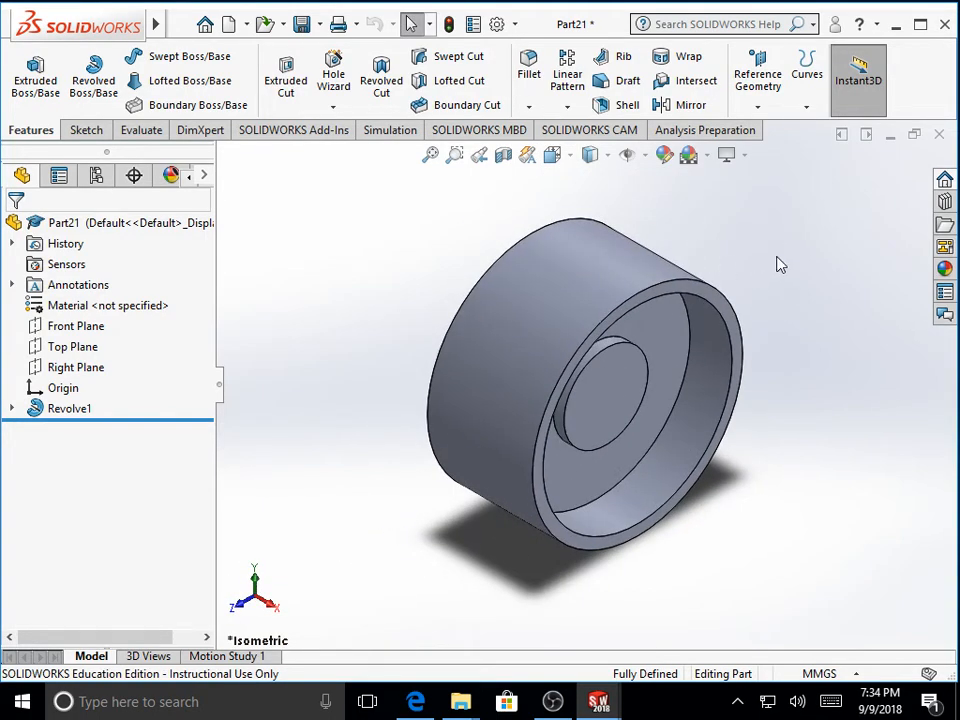